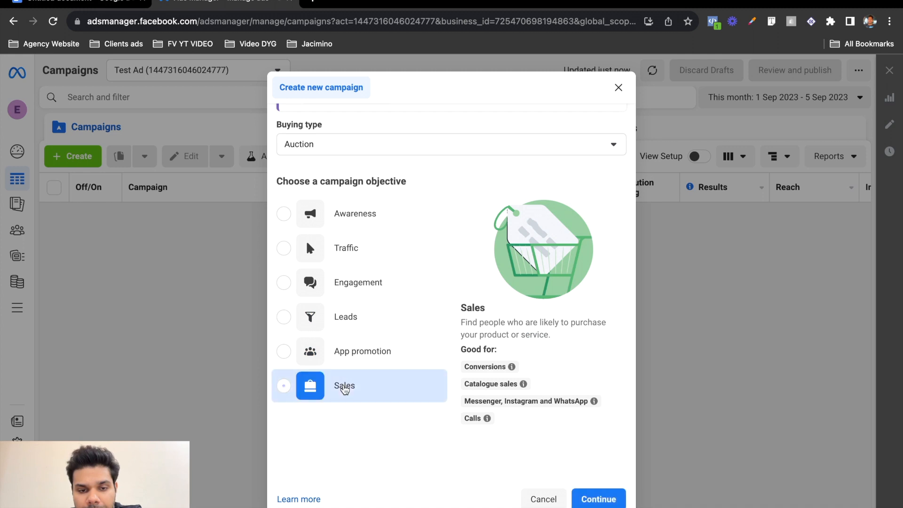
Create a campaign with the Sales objective, name it "Sales campaign", and proceed to its ad set settings.
left_click(599, 500)
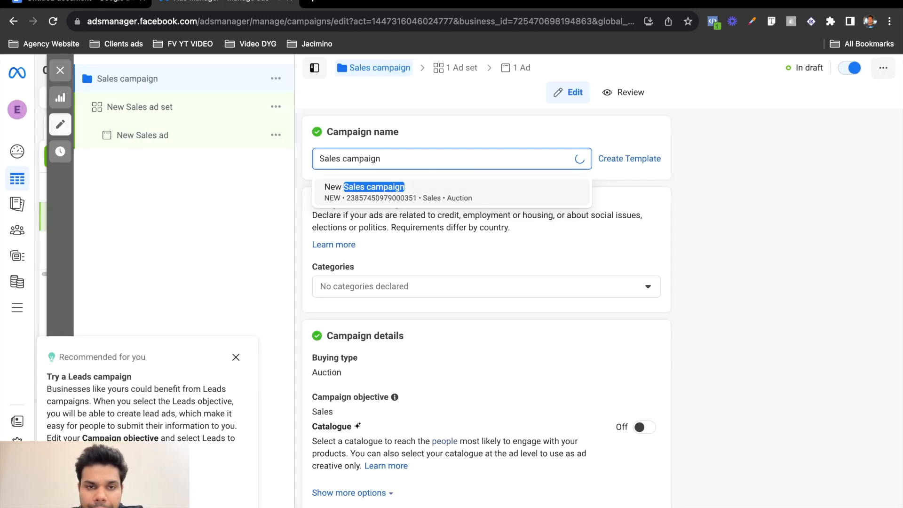
left_click(494, 134)
scroll(461, 298, "down", 5)
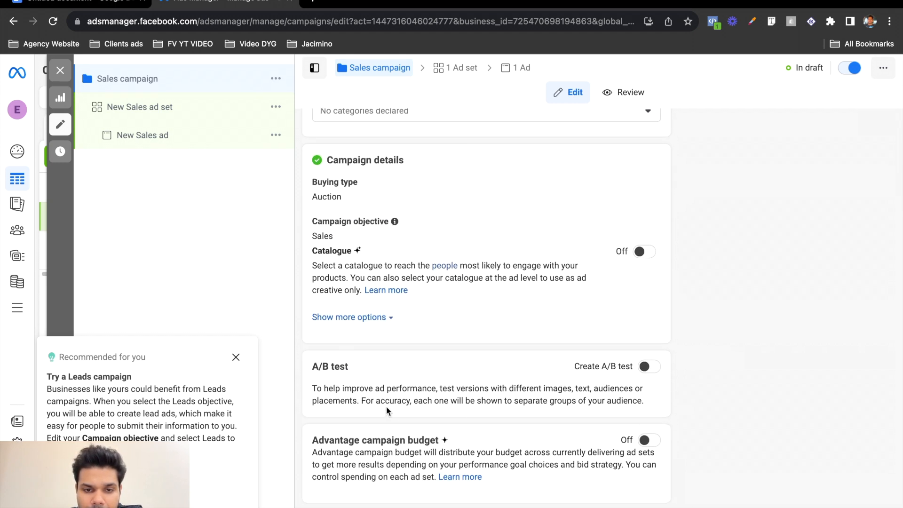
scroll(466, 201, "up", 2)
scroll(510, 337, "down", 2)
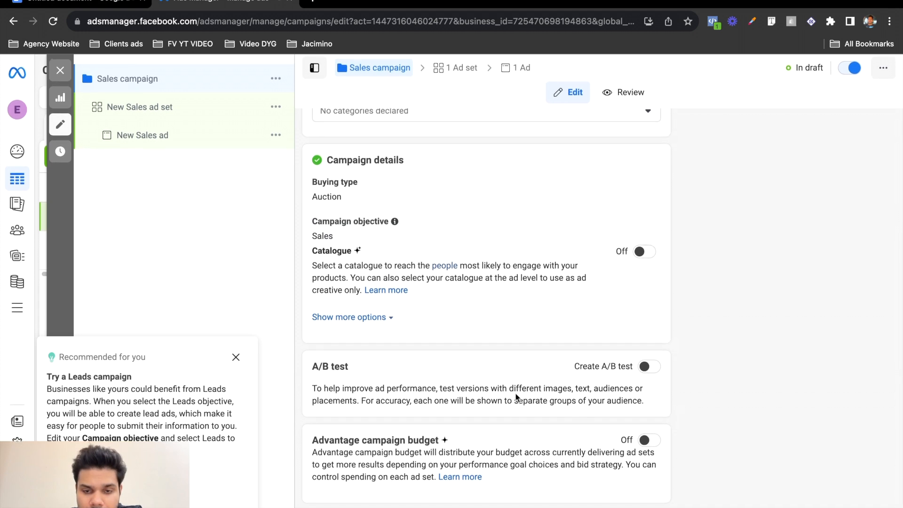
left_click_drag(311, 440, 437, 442)
left_click(486, 427)
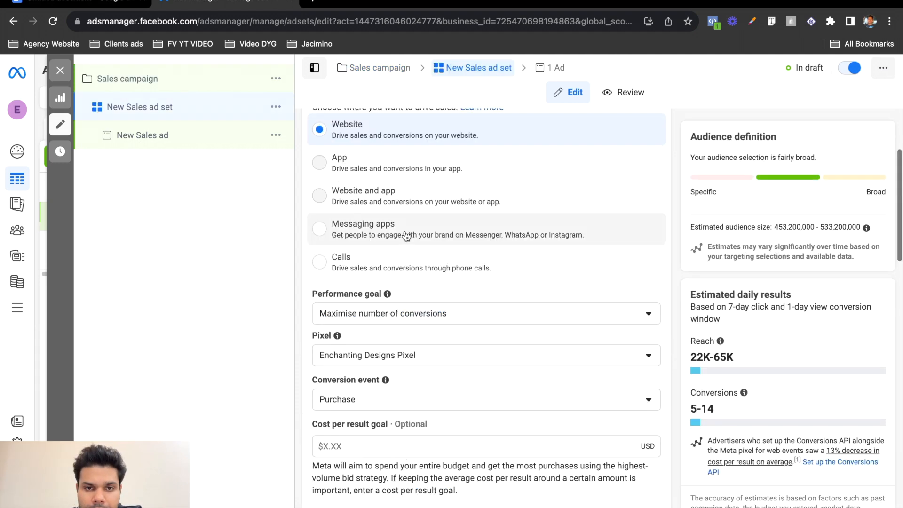
Review the ad set's conversion location, performance goal, pixel, conversion event and daily budget settings.
scroll(405, 236, "up", 1)
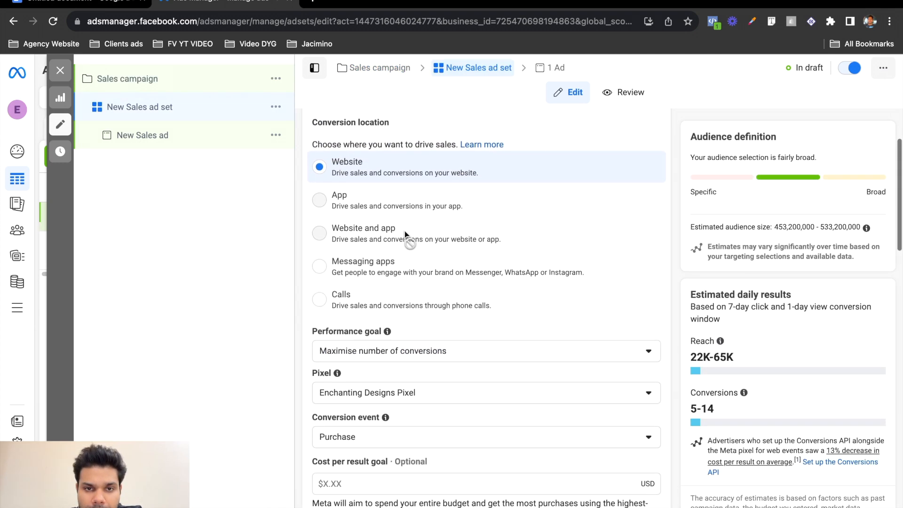
scroll(406, 234, "down", 3)
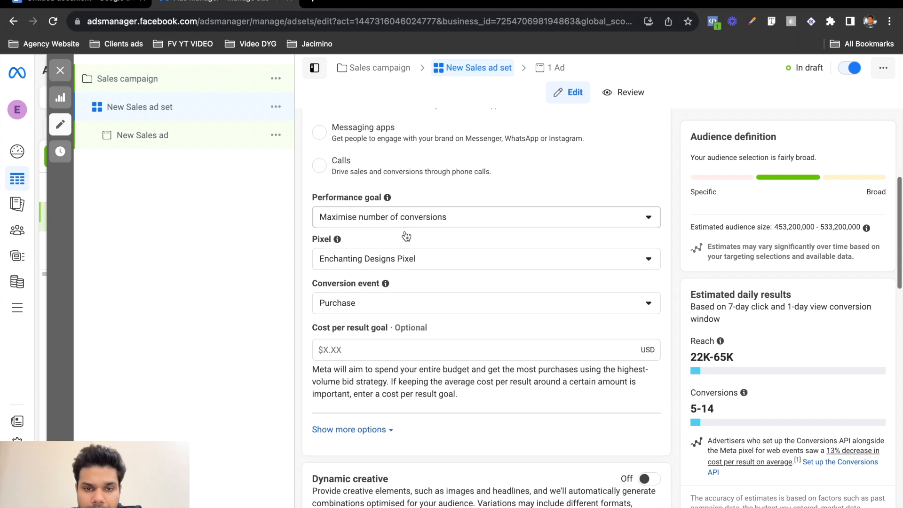
scroll(407, 234, "down", 1)
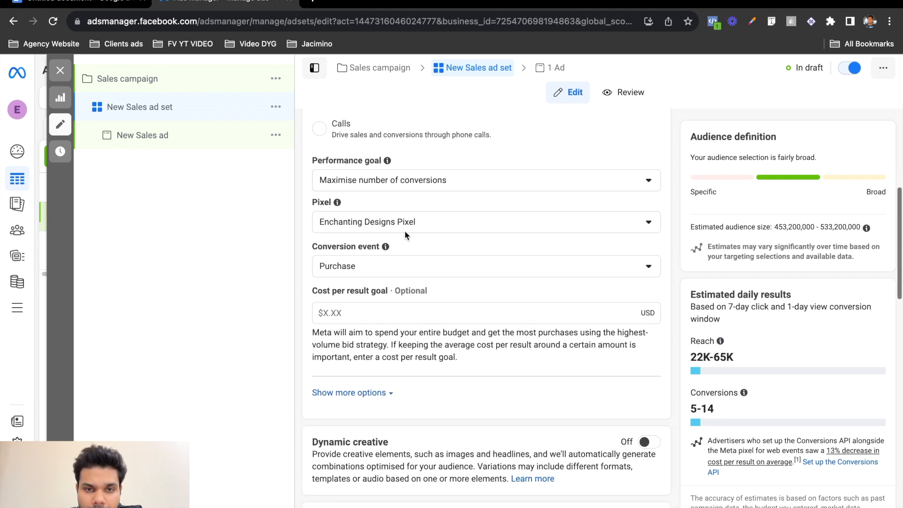
scroll(407, 235, "down", 1)
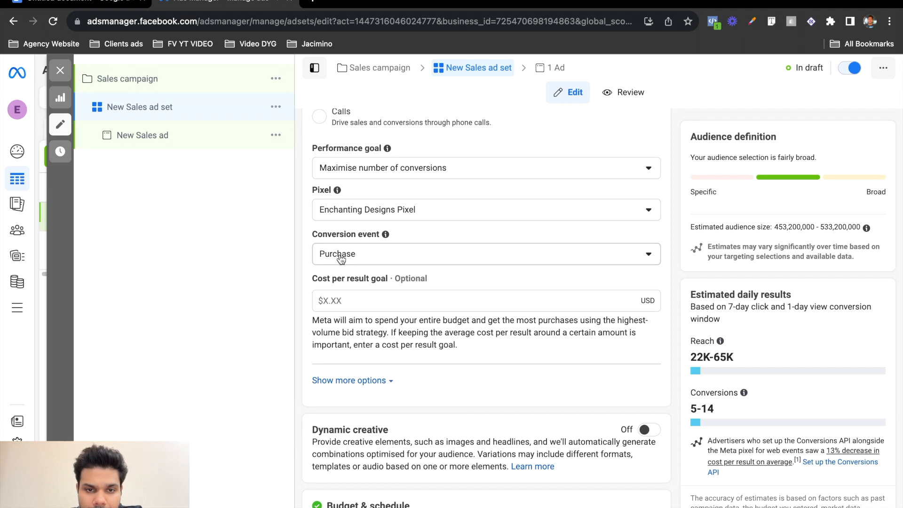
scroll(324, 264, "down", 5)
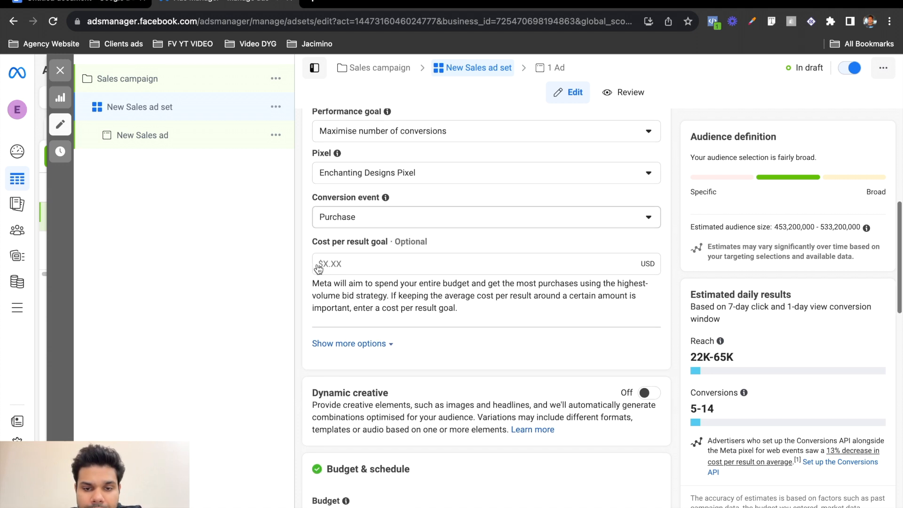
scroll(317, 264, "down", 4)
left_click(562, 292)
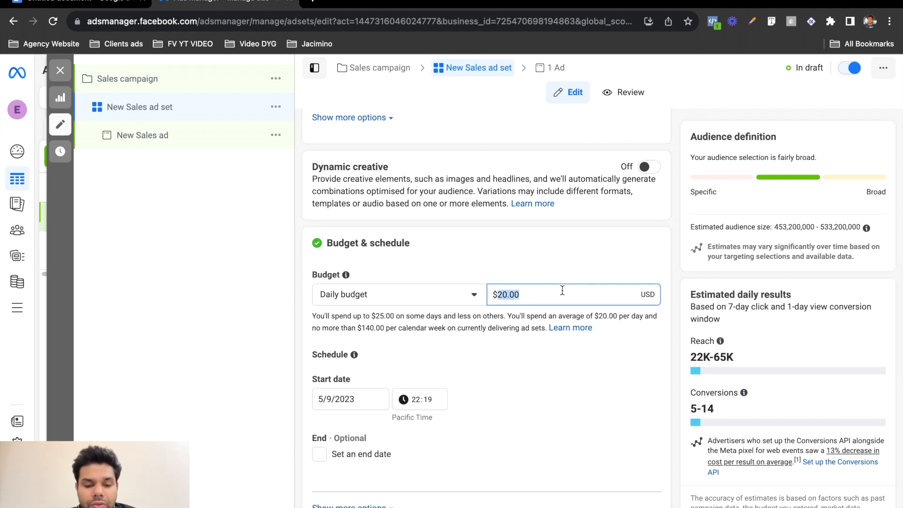
key("super+space")
type("1000")
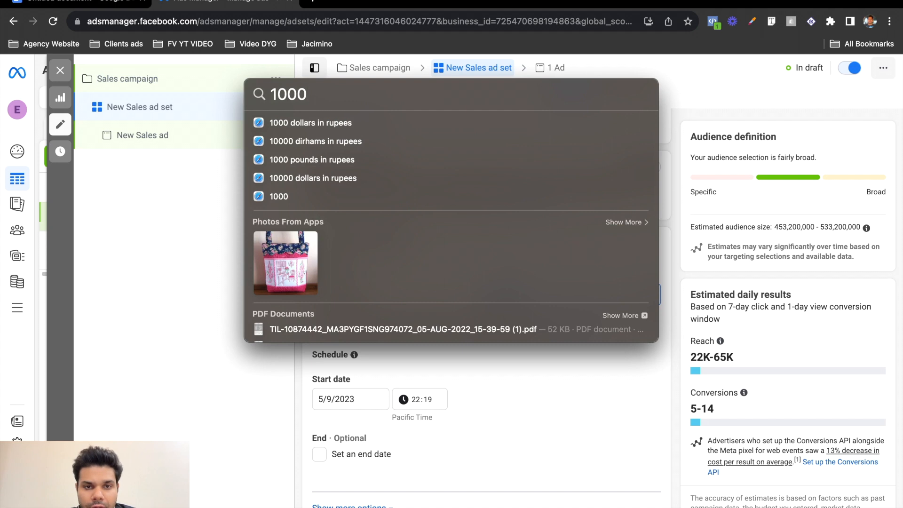
key("BackSpace")
key("BackSpace")
key("BackSpace")
key("BackSpace")
key("Escape")
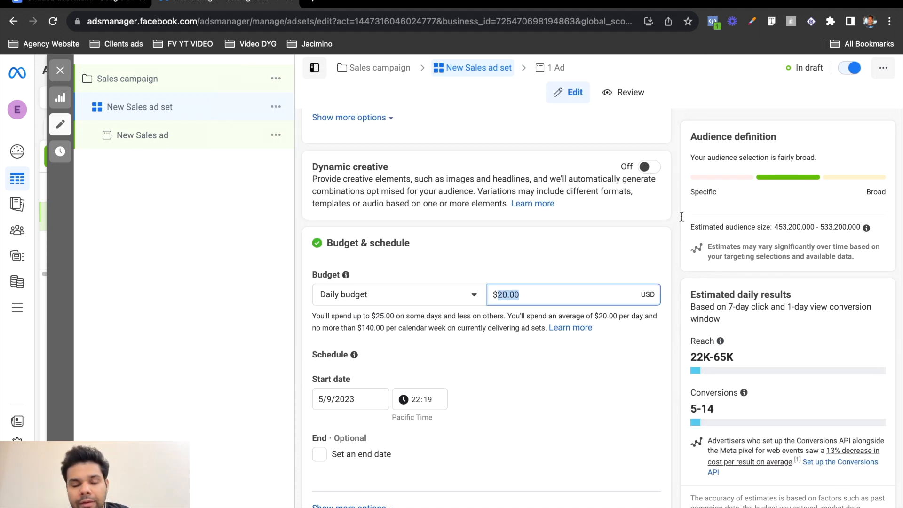
Set the ad set's daily budget to $5.00.
type("5")
left_click(530, 244)
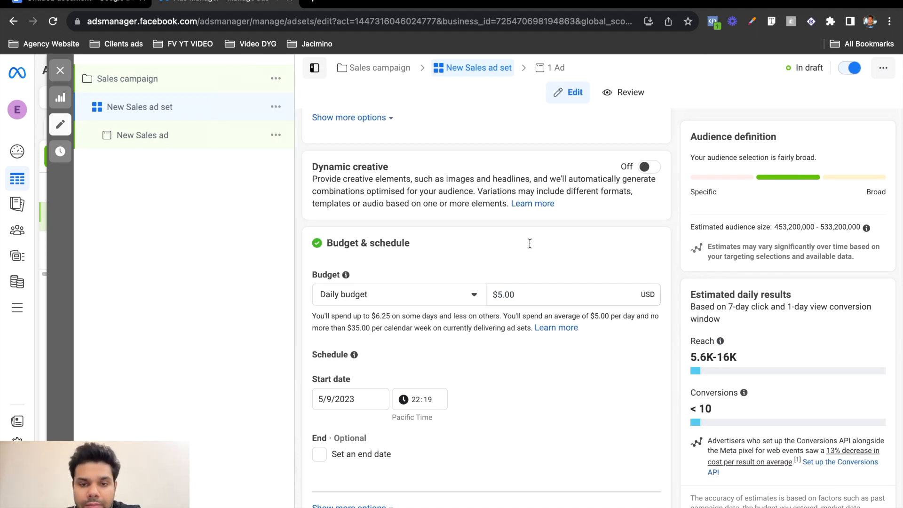
scroll(454, 266, "up", 2)
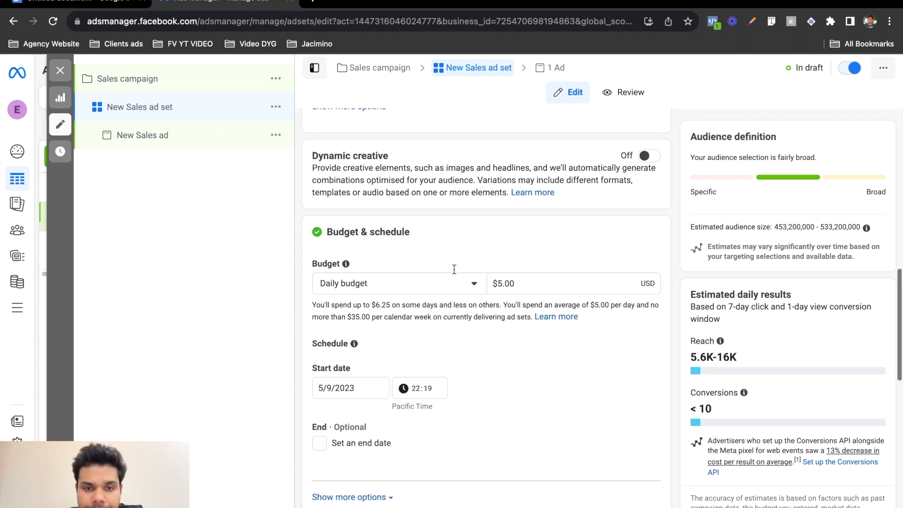
scroll(454, 269, "up", 1)
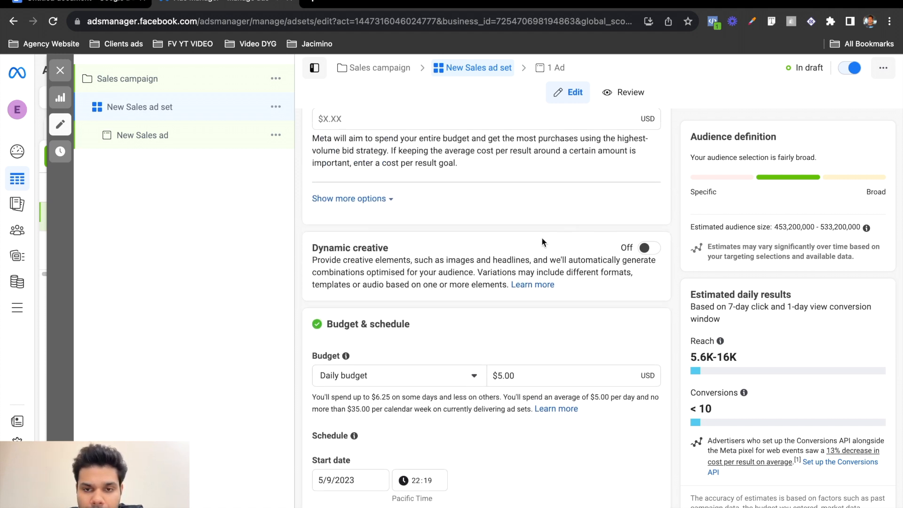
Switch the ad set from Advantage+ audience to a manually defined new audience.
scroll(459, 271, "down", 5)
scroll(459, 269, "down", 4)
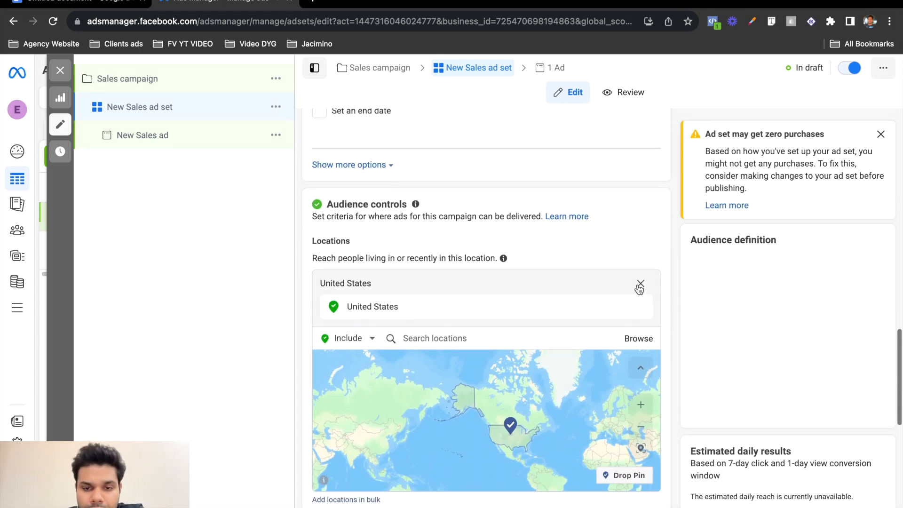
scroll(639, 289, "down", 1)
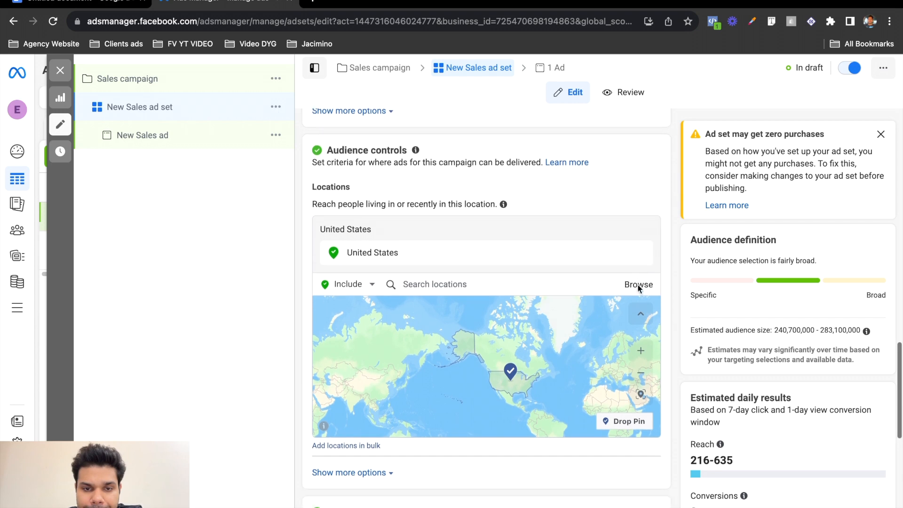
scroll(639, 289, "down", 2)
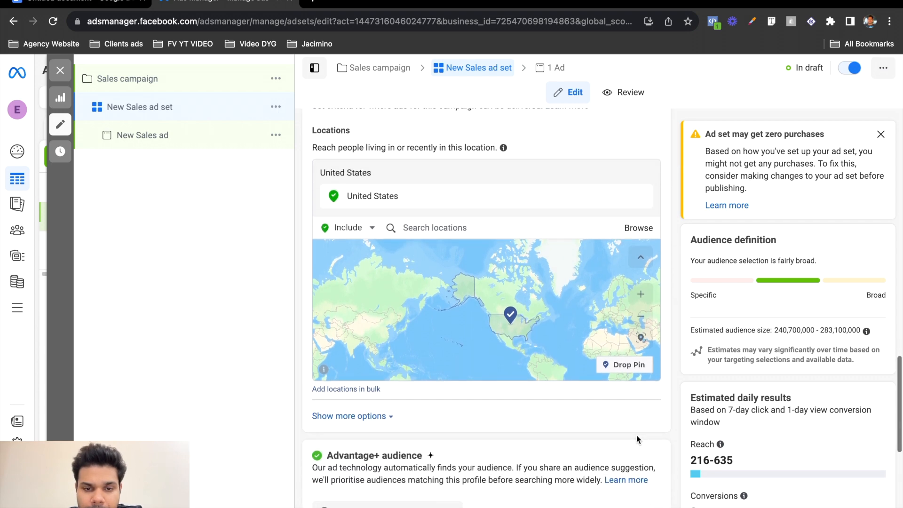
scroll(637, 436, "down", 5)
left_click(386, 320)
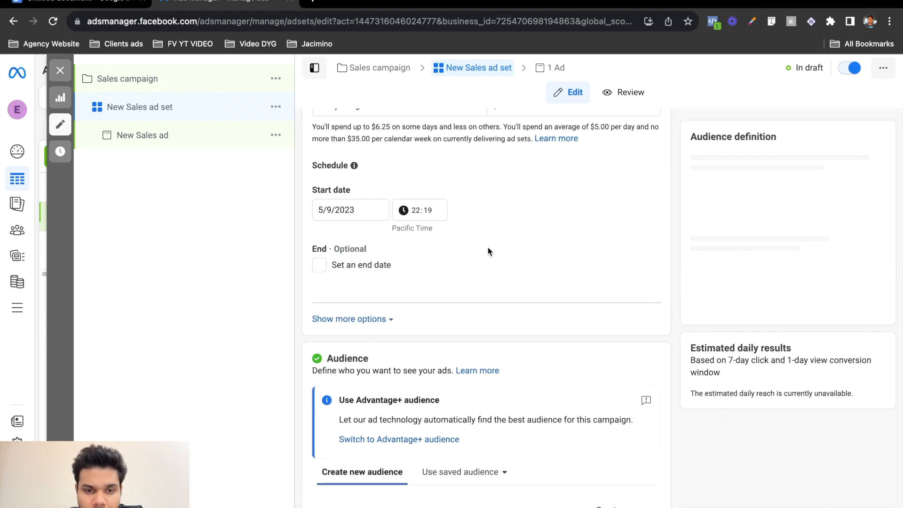
Examine the audience's location, age, gender, detailed targeting and language settings, as well as the ad set's placements.
scroll(487, 247, "down", 6)
scroll(487, 247, "down", 2)
scroll(458, 399, "down", 2)
scroll(453, 428, "up", 1)
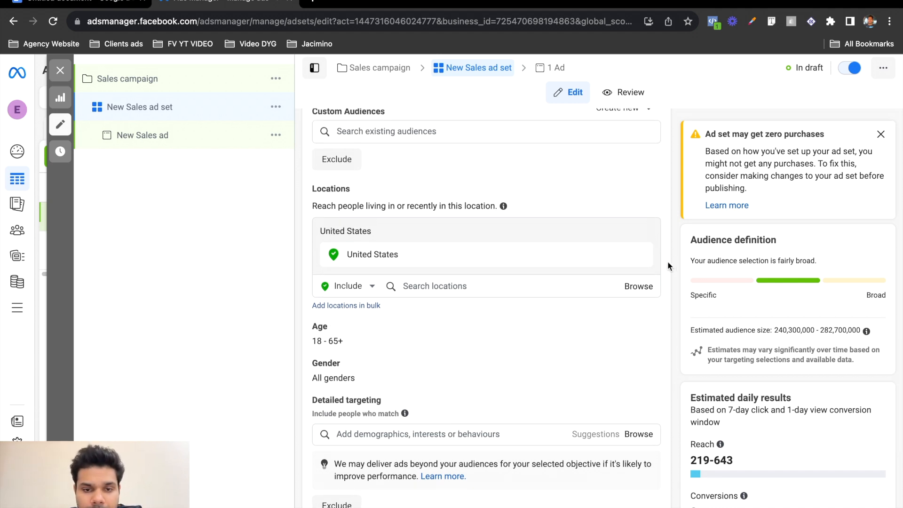
scroll(676, 304, "down", 3)
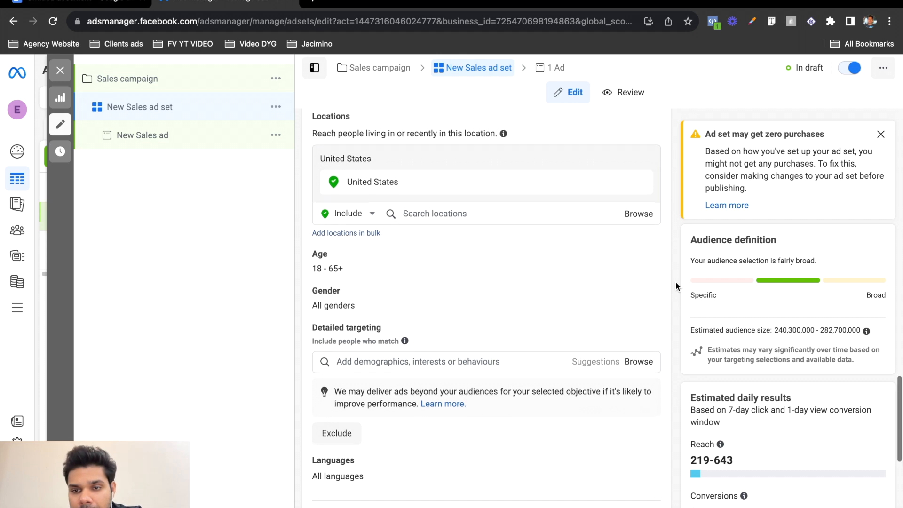
scroll(676, 286, "up", 1)
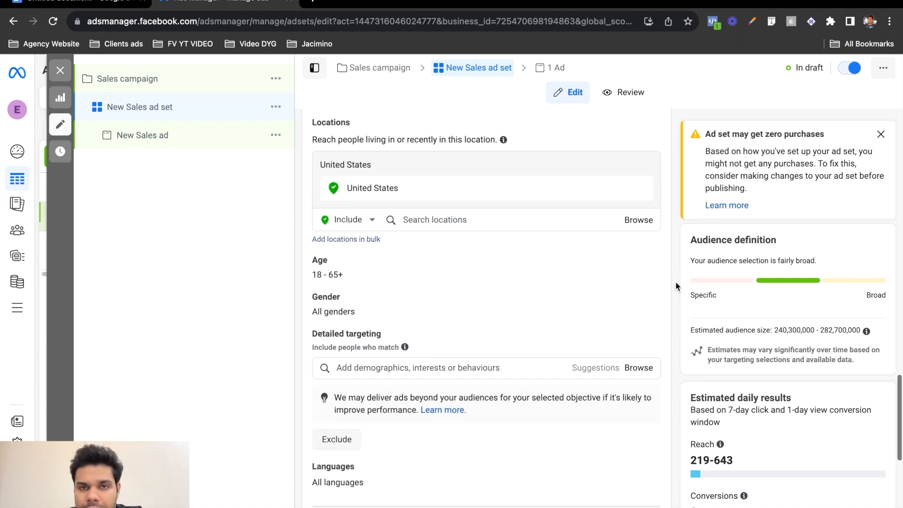
scroll(676, 285, "up", 1)
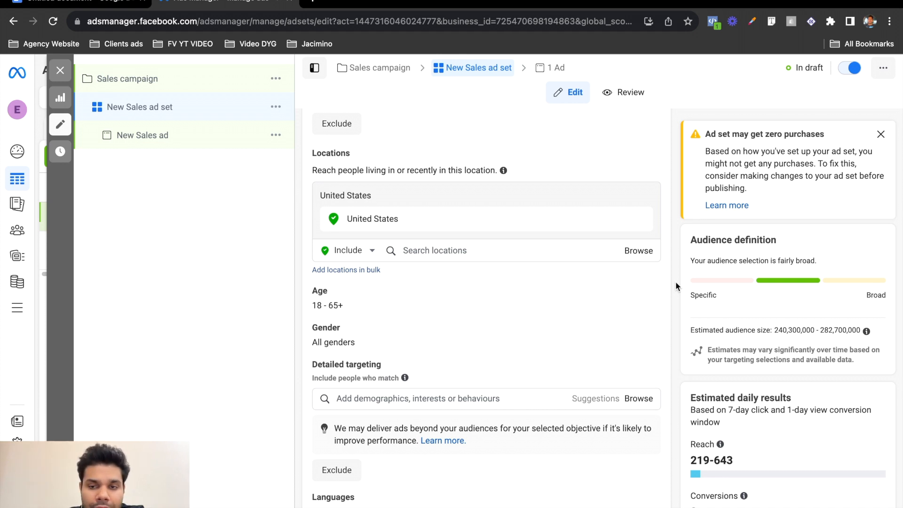
scroll(676, 282, "down", 5)
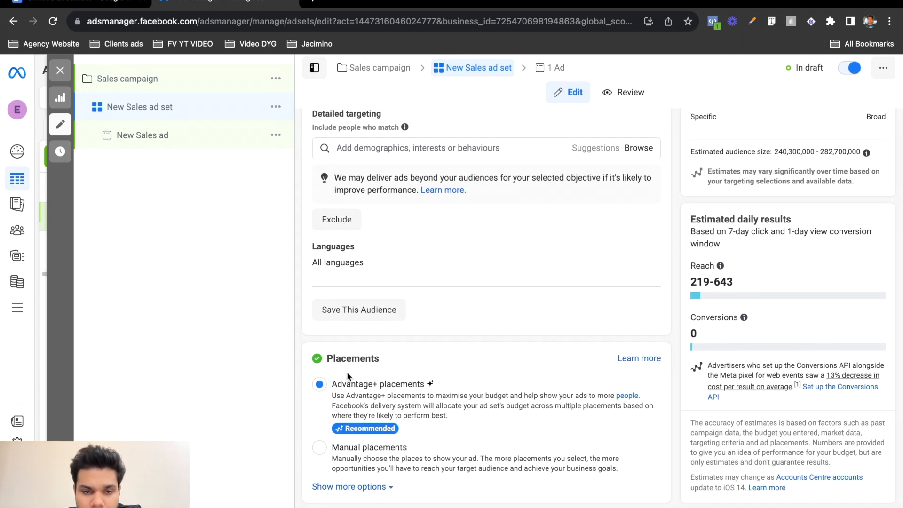
Turn on Dynamic creative for the ad set, accepting the loss of Advantage+ creative for catalogue.
scroll(498, 337, "up", 12)
scroll(498, 333, "up", 8)
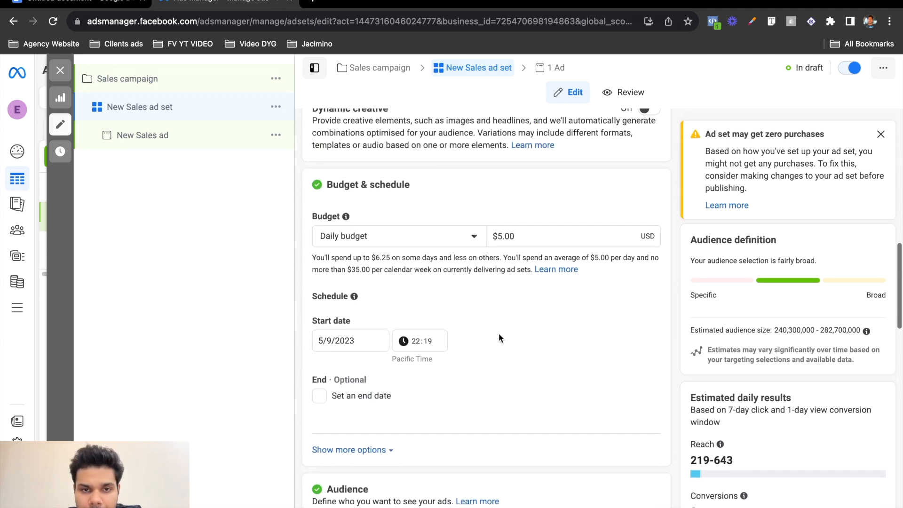
left_click_drag(306, 310, 397, 322)
double_click(365, 317)
triple_click(364, 317)
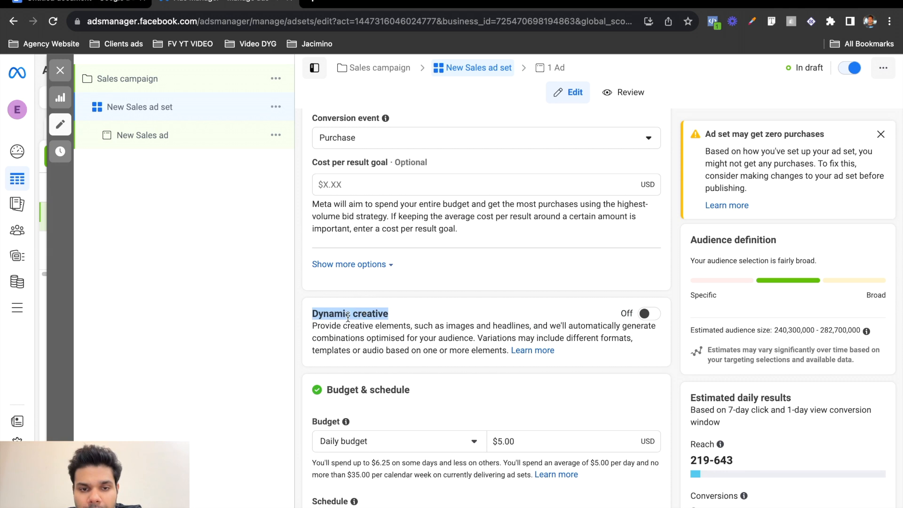
triple_click(347, 318)
left_click(347, 318)
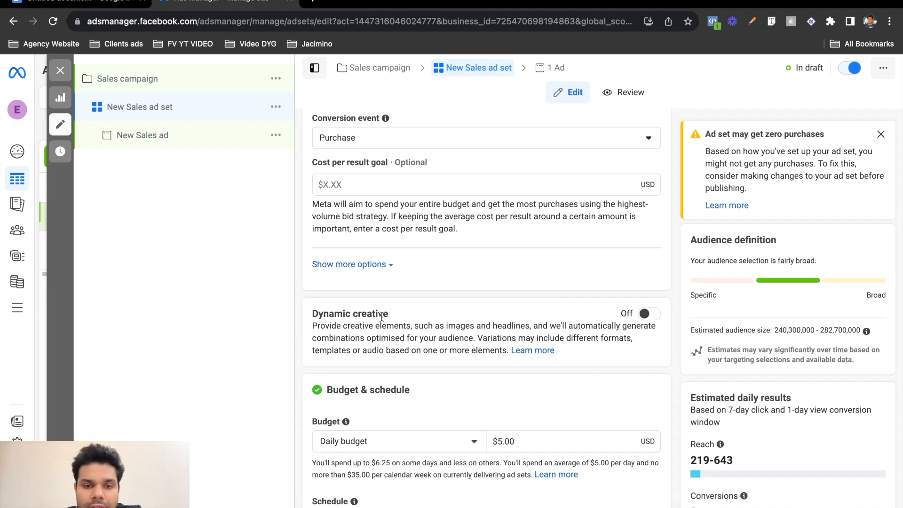
scroll(381, 317, "down", 1)
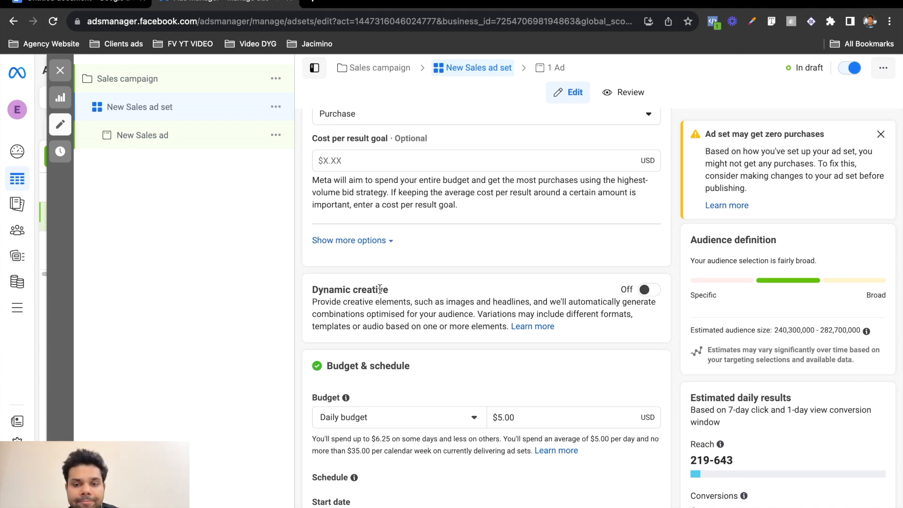
scroll(379, 290, "down", 1)
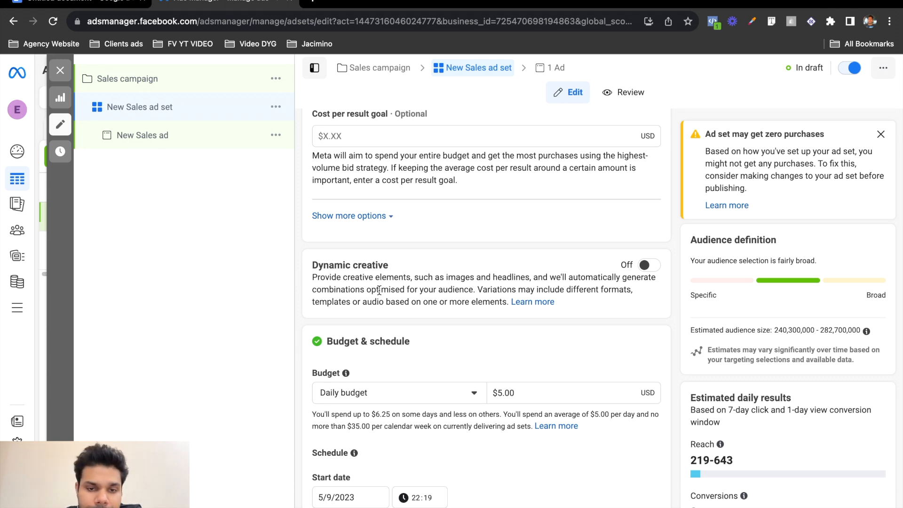
left_click_drag(309, 266, 389, 265)
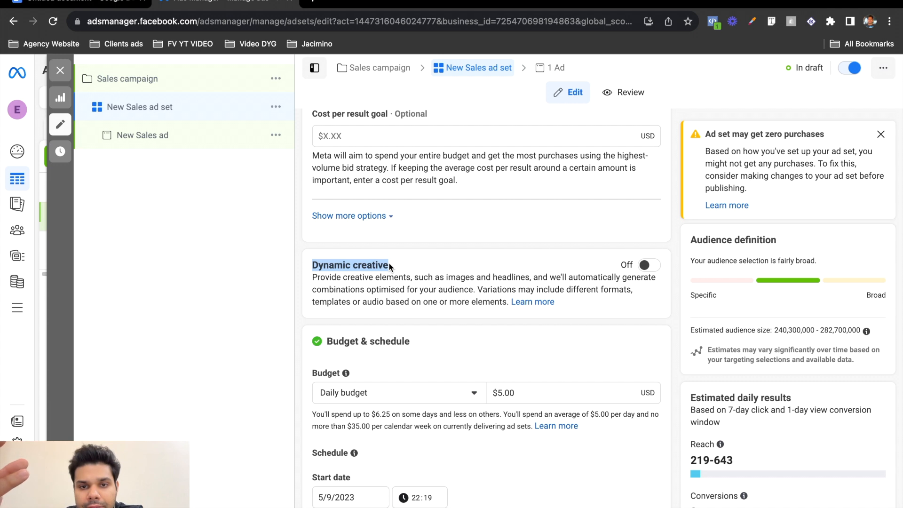
left_click(422, 272)
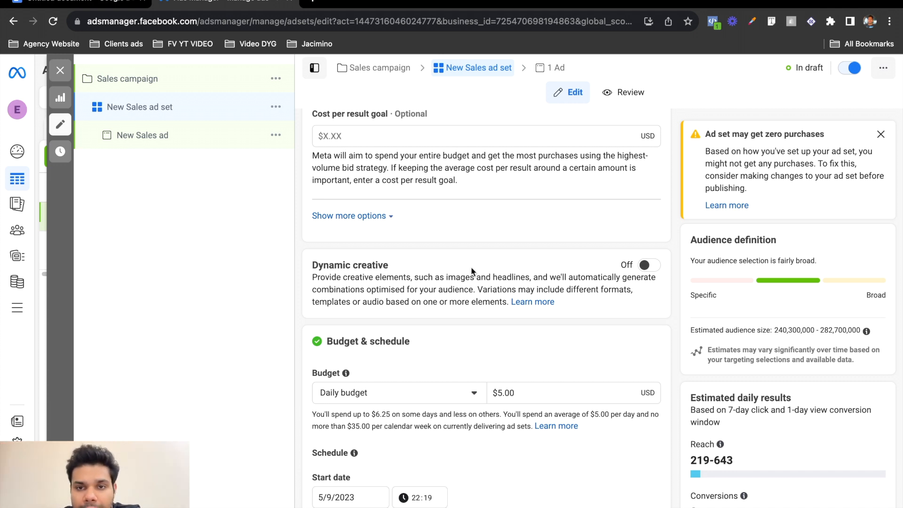
left_click(649, 266)
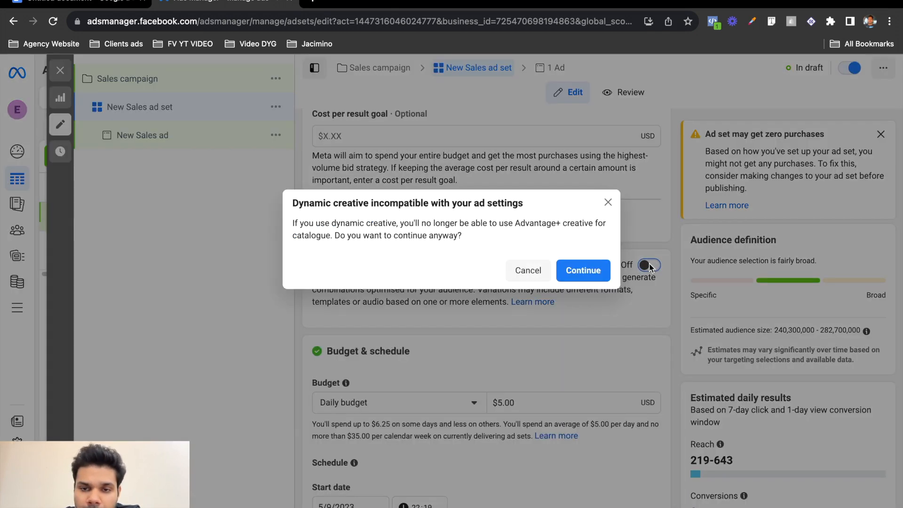
left_click(591, 277)
Rename the ad set as "Audience 1".
triple_click(403, 155)
type("Audience 1")
left_click(439, 132)
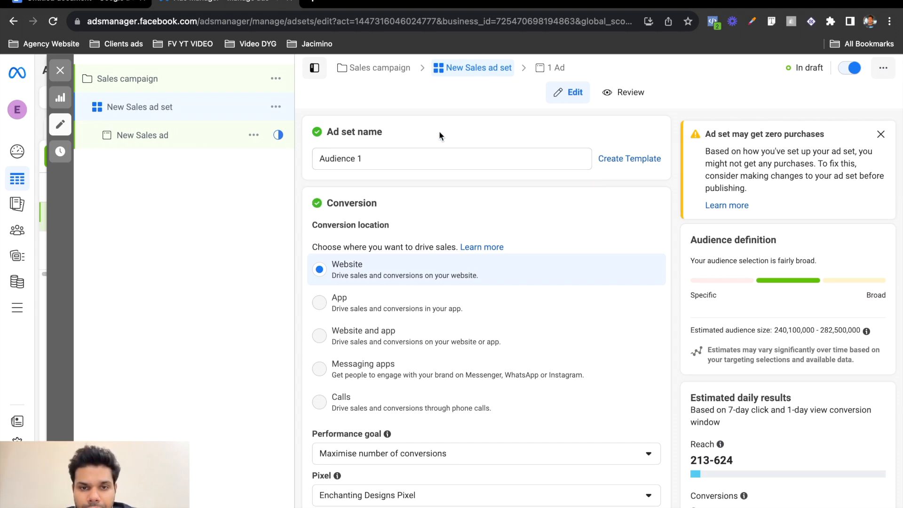
Search detailed targeting for "online shopping" and add the Online shopping employer entry to the audience.
scroll(438, 202, "down", 10)
scroll(439, 202, "down", 15)
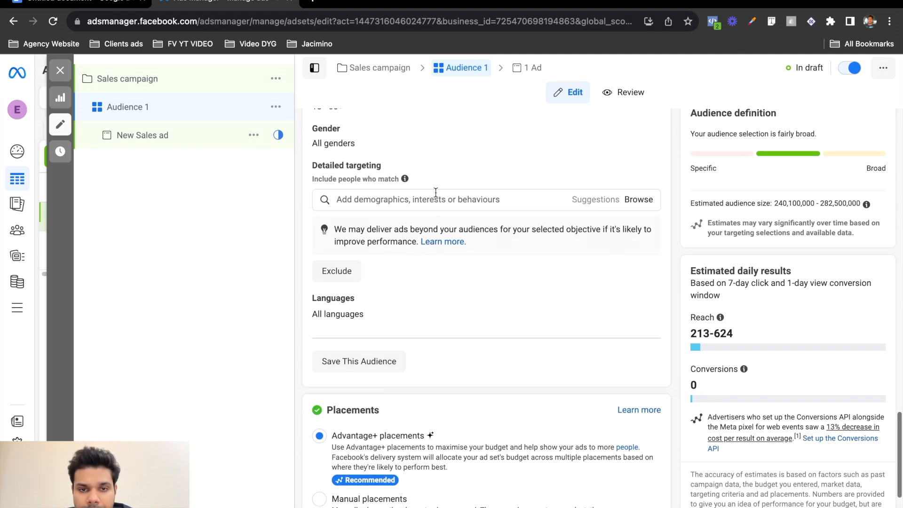
left_click(431, 202)
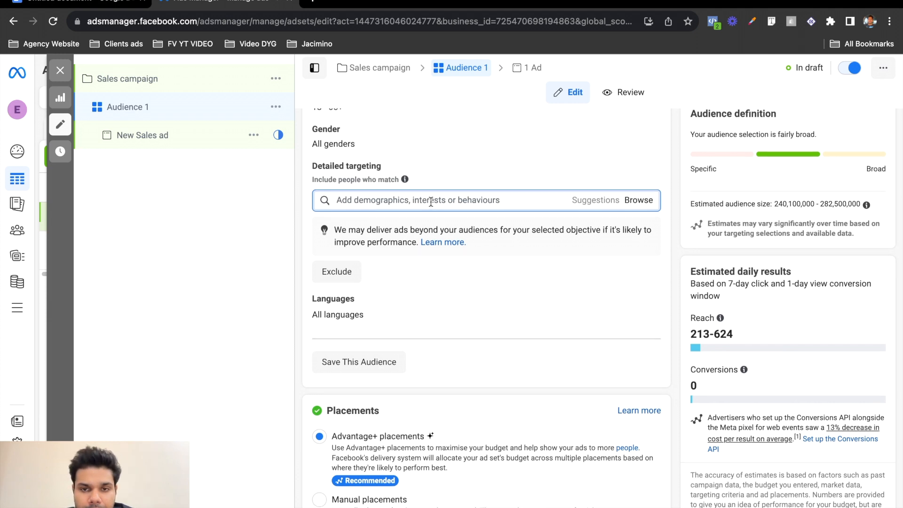
scroll(433, 204, "up", 1)
left_click(577, 221)
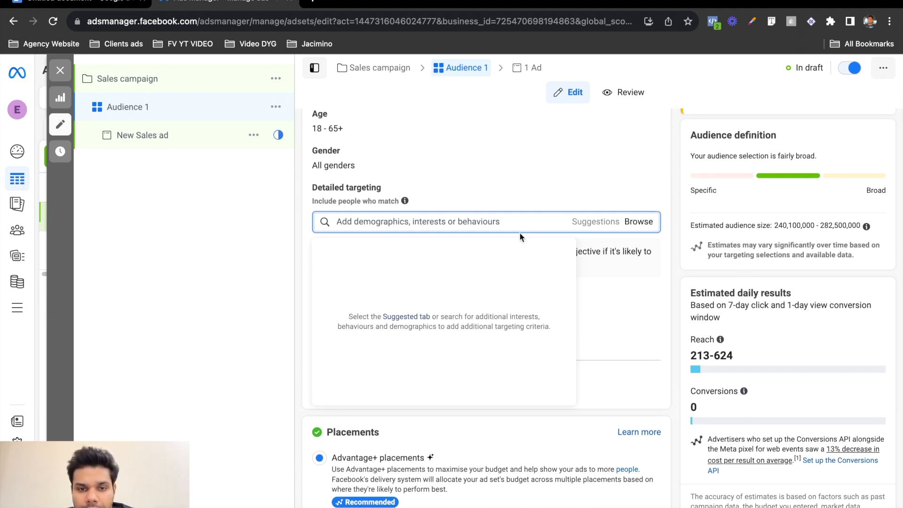
type("online shopping")
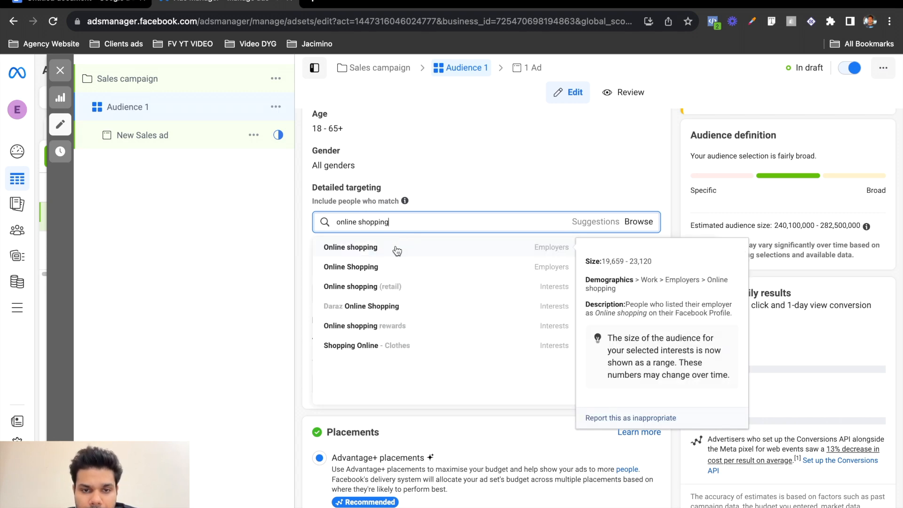
left_click(394, 245)
left_click_drag(404, 239, 330, 244)
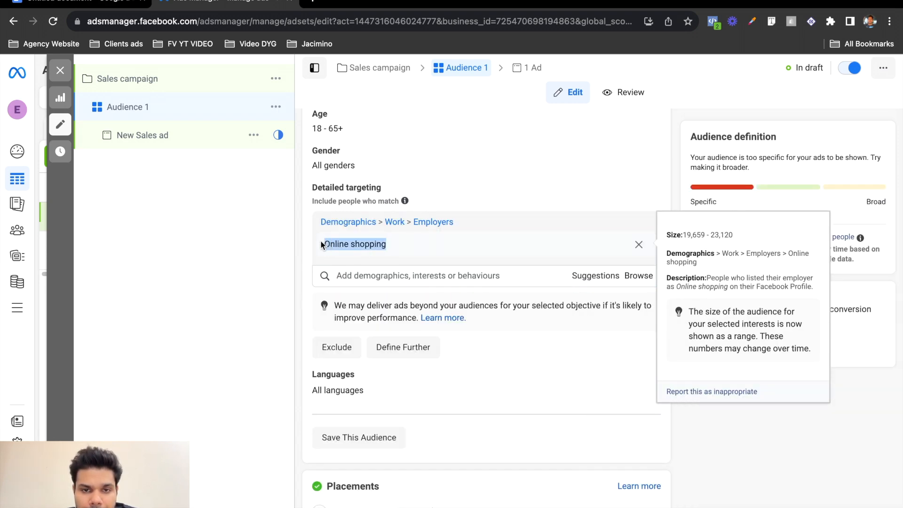
Rename the ad set as "Online shopping".
scroll(472, 205, "up", 15)
triple_click(360, 160)
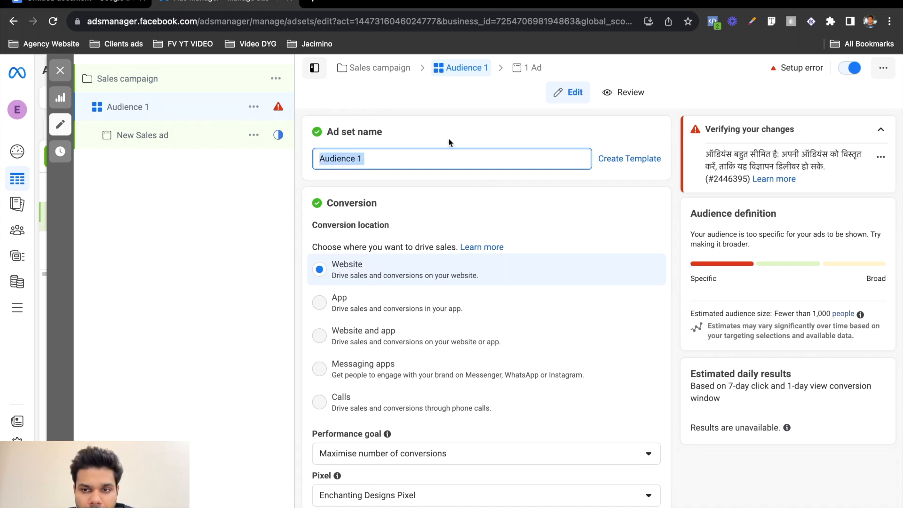
type("Online shopping")
left_click(429, 142)
Replace the Online shopping employer entry in detailed targeting with the suggested interest Online shopping (retail).
scroll(417, 203, "down", 20)
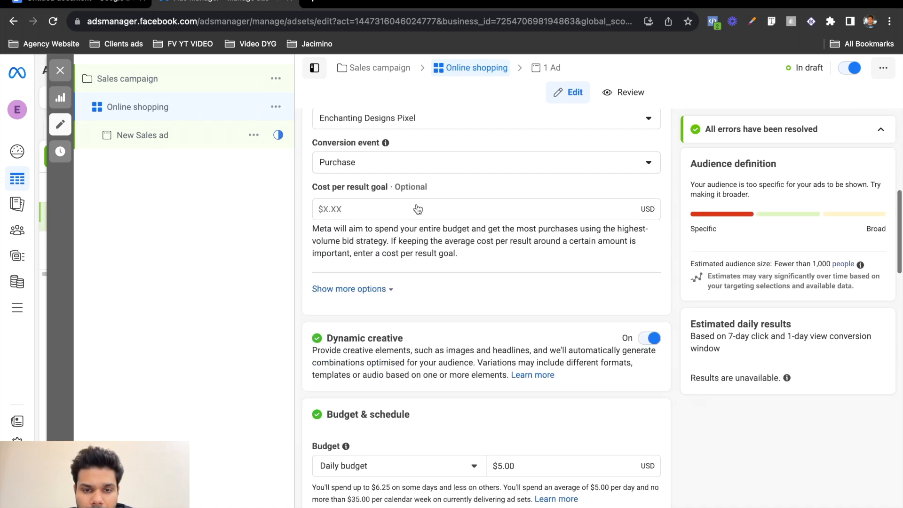
scroll(417, 203, "down", 2)
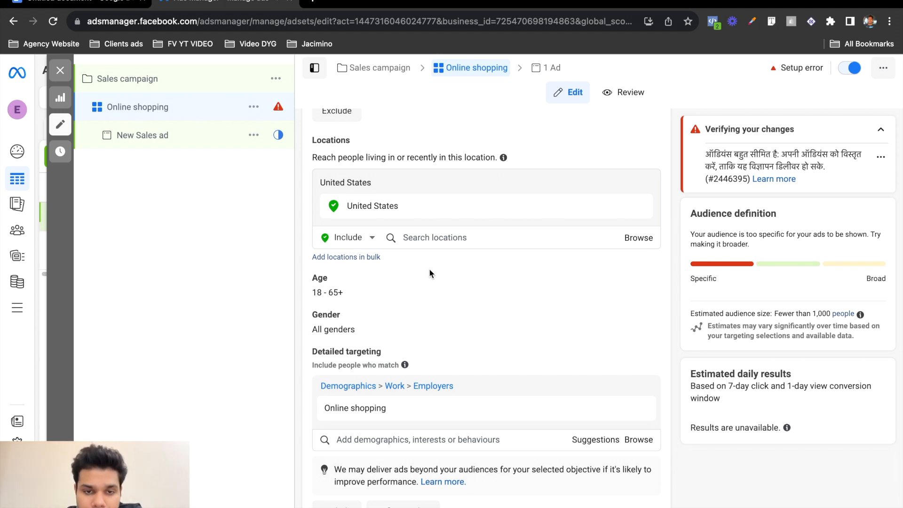
scroll(429, 329, "down", 2)
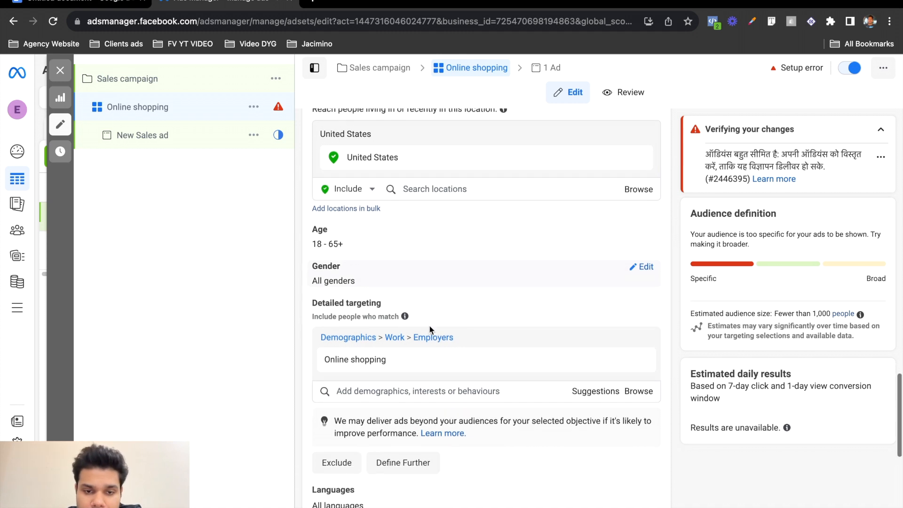
scroll(525, 445, "down", 1)
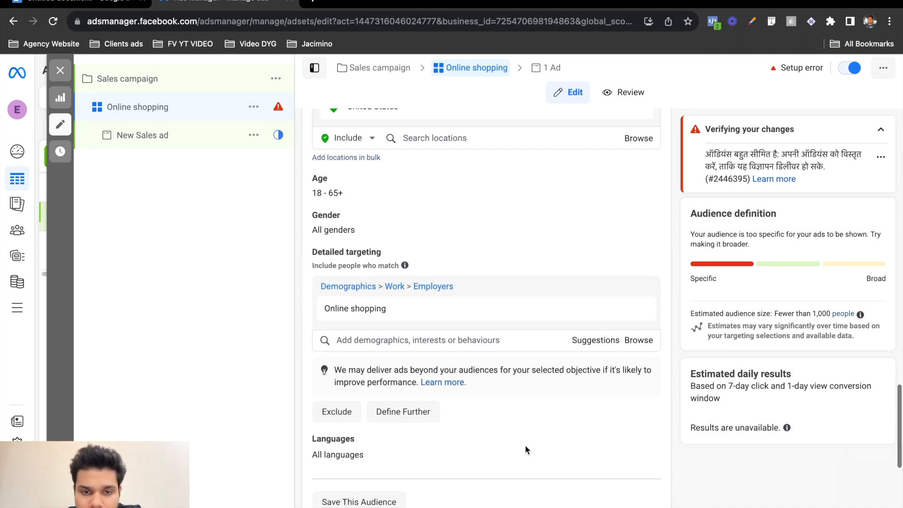
mouse_move(424, 309)
left_click(618, 341)
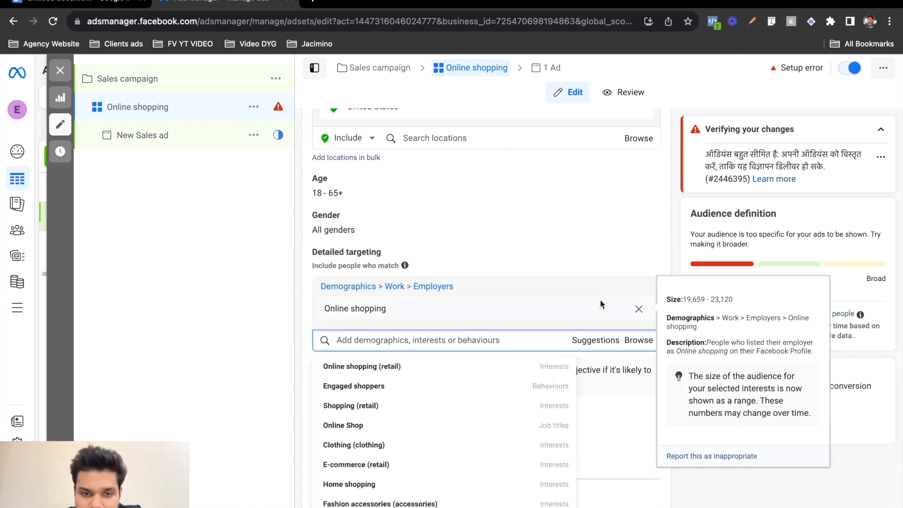
scroll(578, 299, "down", 1)
left_click(420, 351)
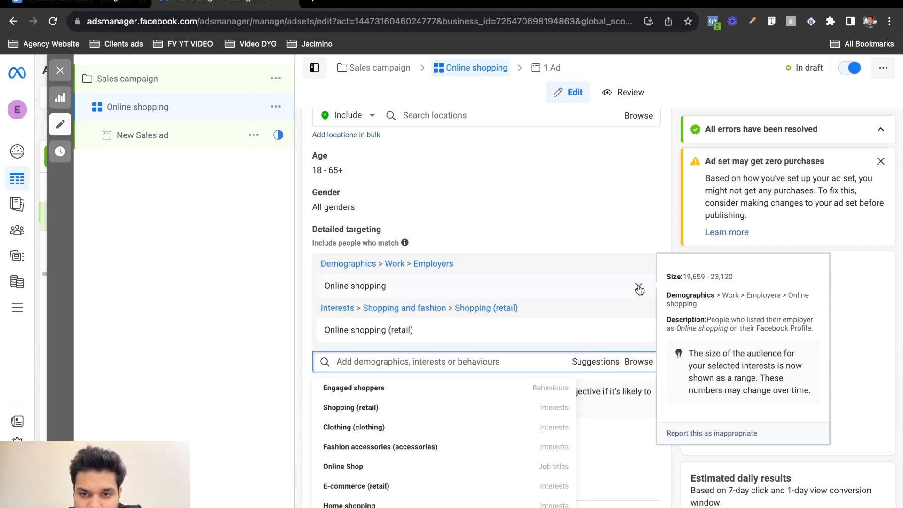
left_click(639, 285)
left_click_drag(444, 282, 354, 289)
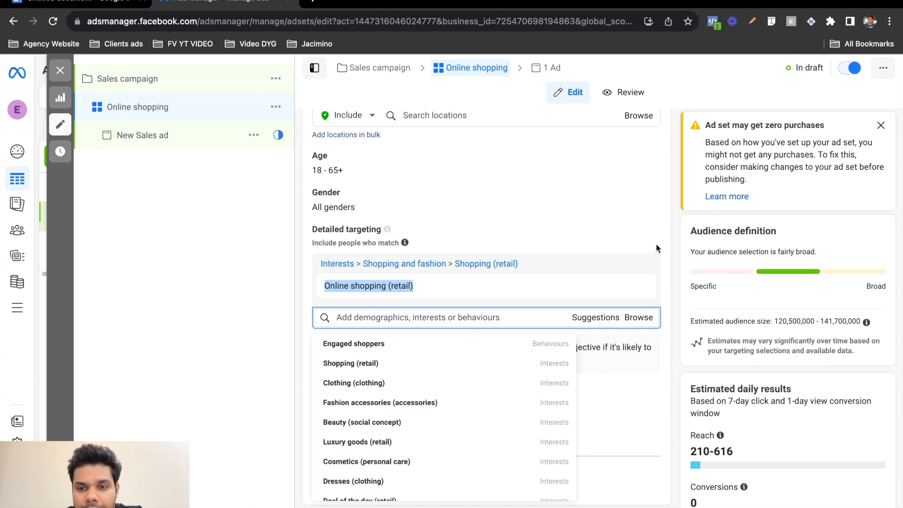
left_click(660, 247)
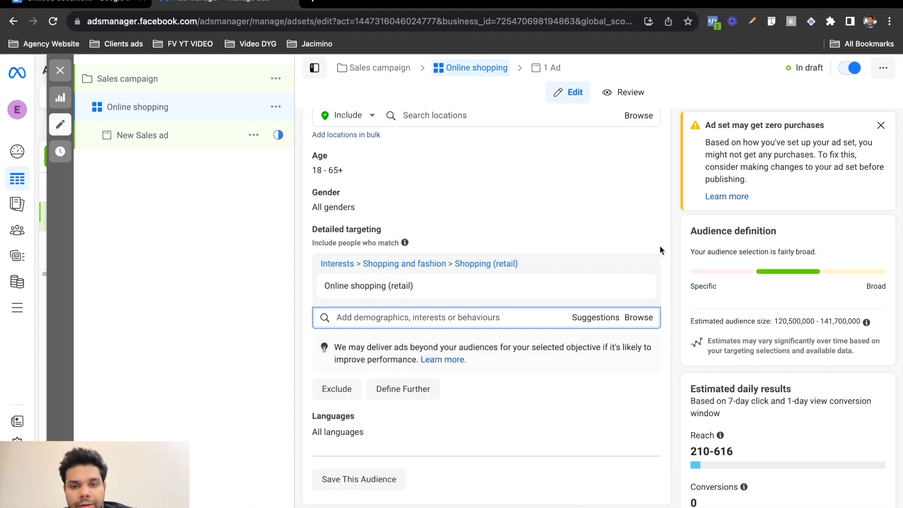
key("super+space")
type("35")
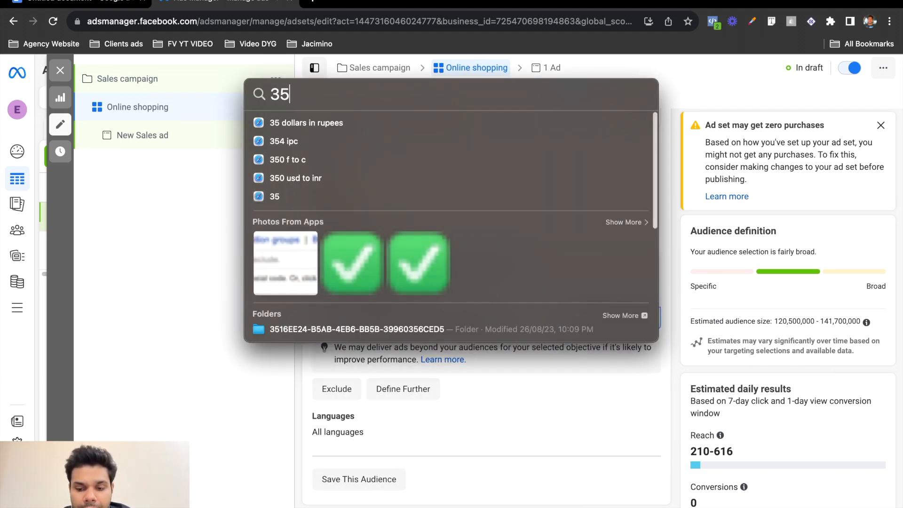
key("super+a")
key("BackSpace")
key("Escape")
Continue to the ad level and assign the enchantingdesignsembroidery Instagram account to the ad.
scroll(670, 199, "up", 15)
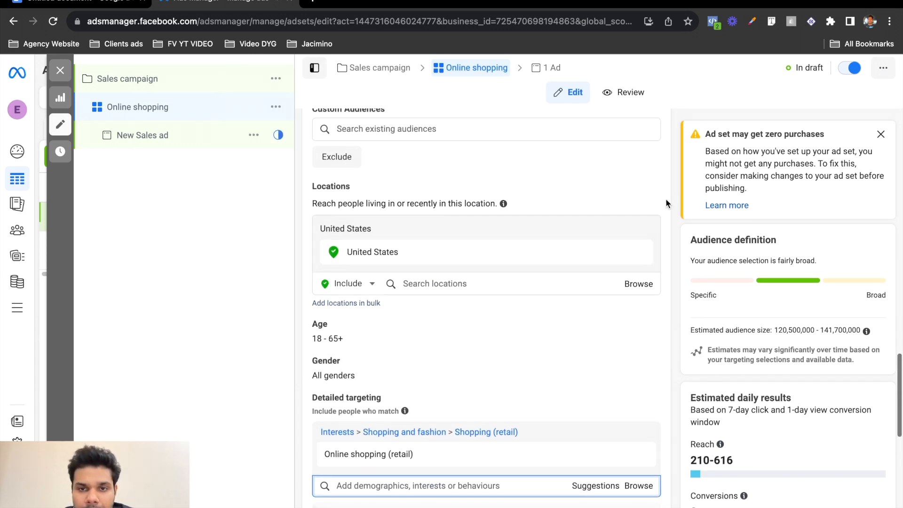
scroll(564, 336, "down", 2)
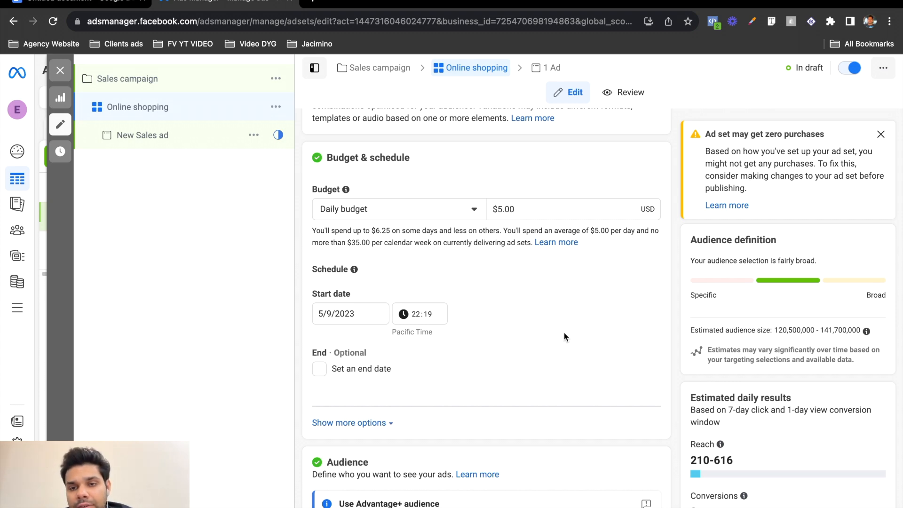
scroll(564, 332, "down", 12)
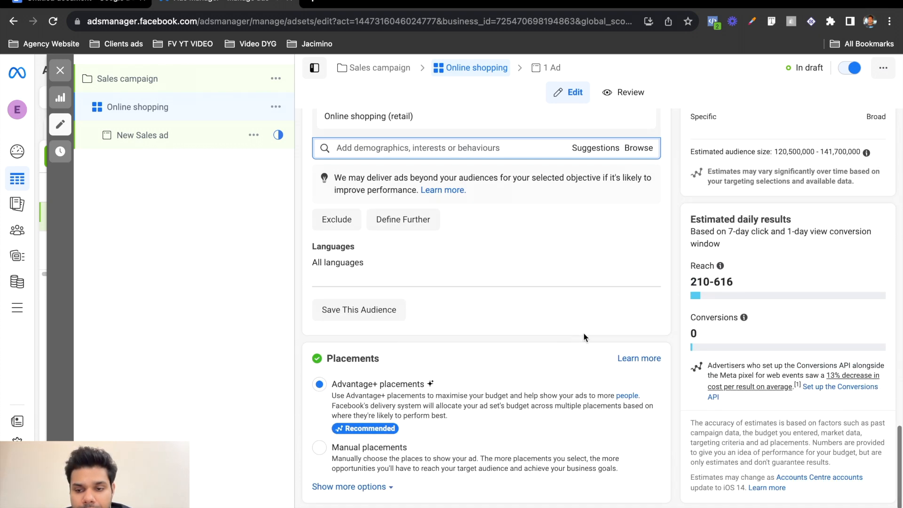
left_click(877, 507)
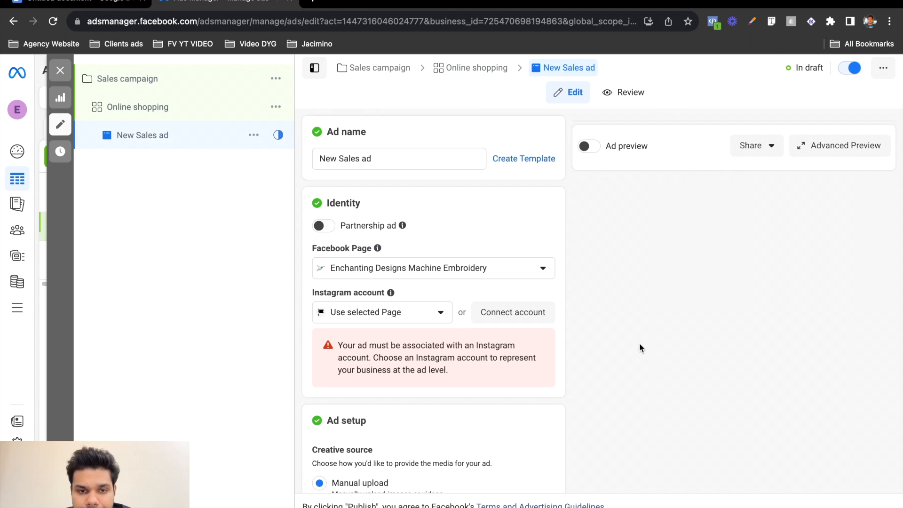
left_click(414, 320)
left_click(376, 365)
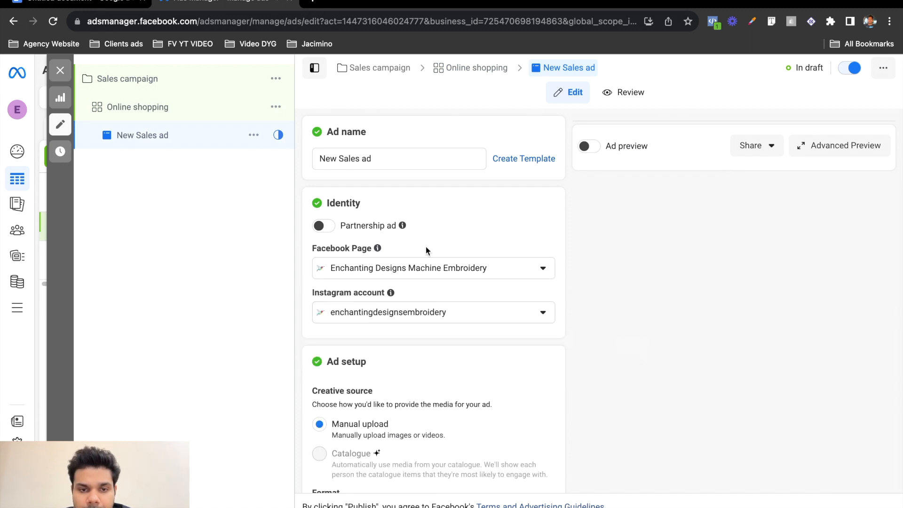
Enter "Test 1" as the ad's primary text and "Test 2" as its headline.
scroll(425, 247, "down", 5)
scroll(425, 247, "down", 8)
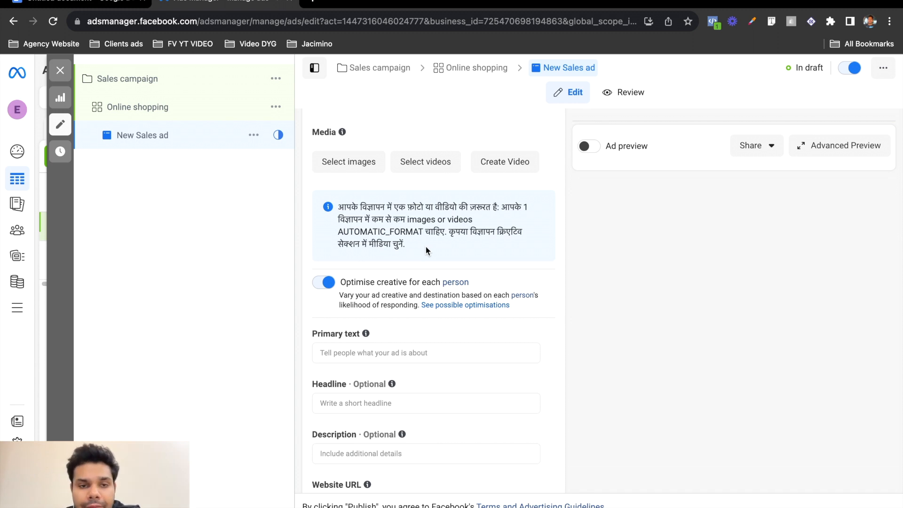
scroll(401, 175, "up", 1)
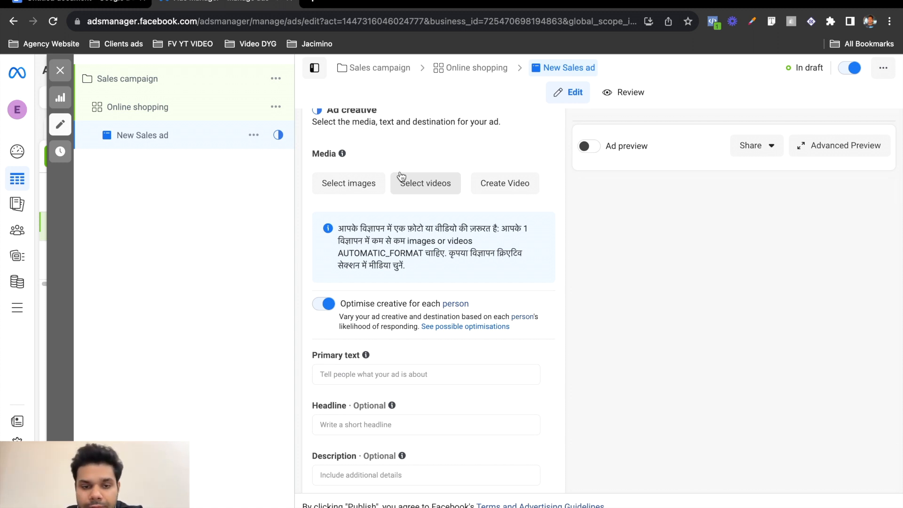
left_click(399, 380)
type("Te")
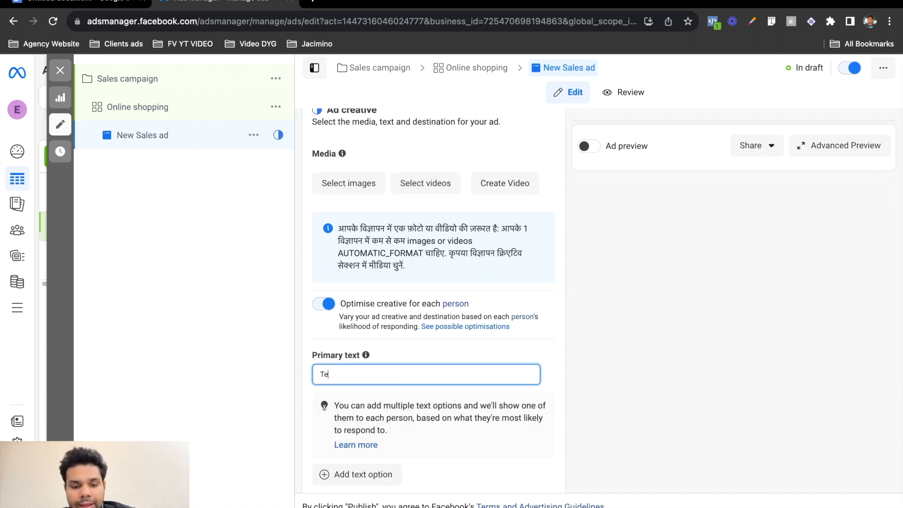
type("sxt")
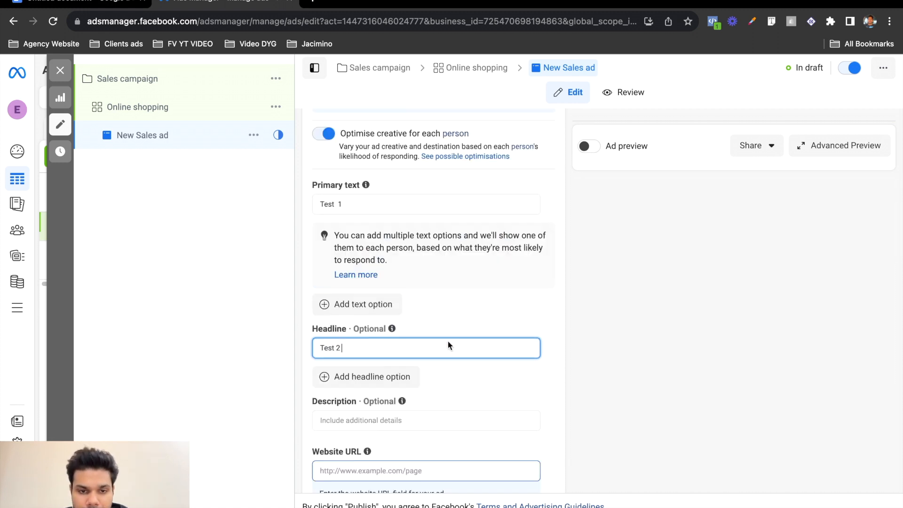
Fill in the ad's description with "test 3" and its website URL with google.com.
scroll(448, 359, "down", 3)
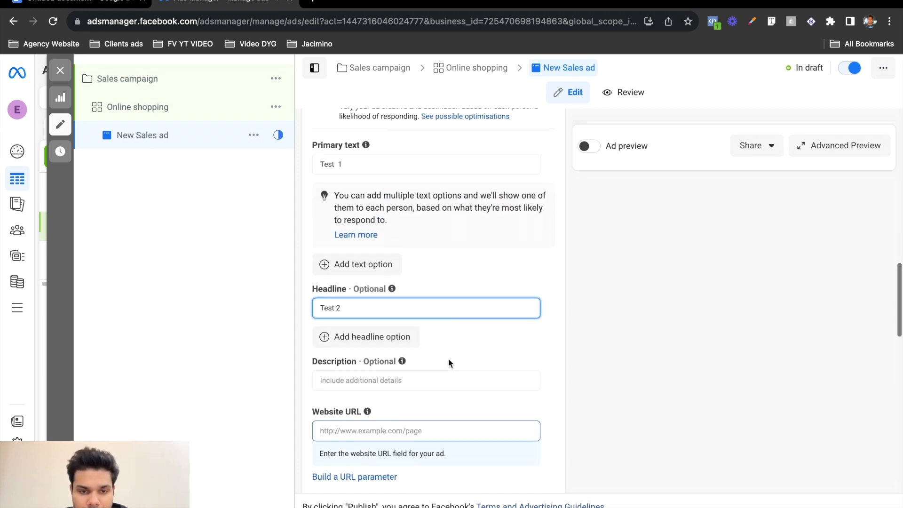
left_click(419, 340)
type("test 3")
left_click(467, 321)
left_click(394, 414)
type("google.com")
left_click(434, 391)
Turn off Optimise creative for each person in the ad creative.
scroll(326, 360, "up", 6)
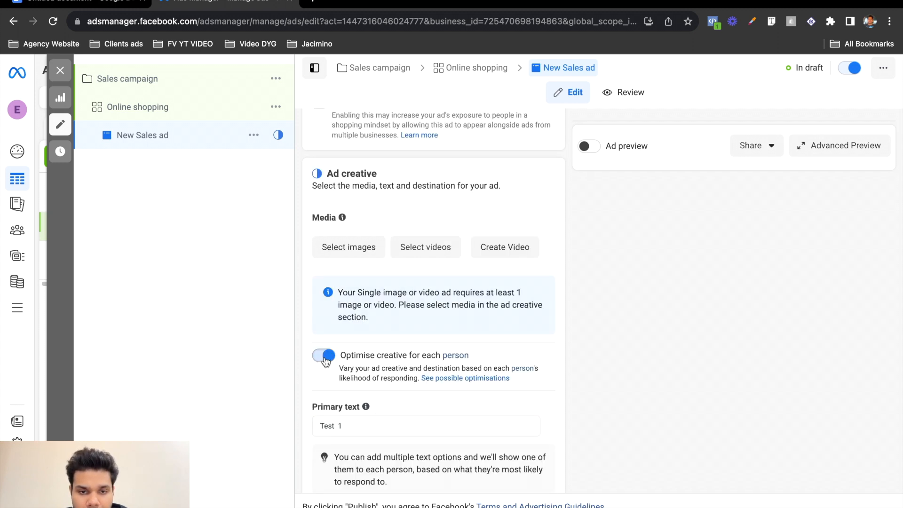
left_click(326, 360)
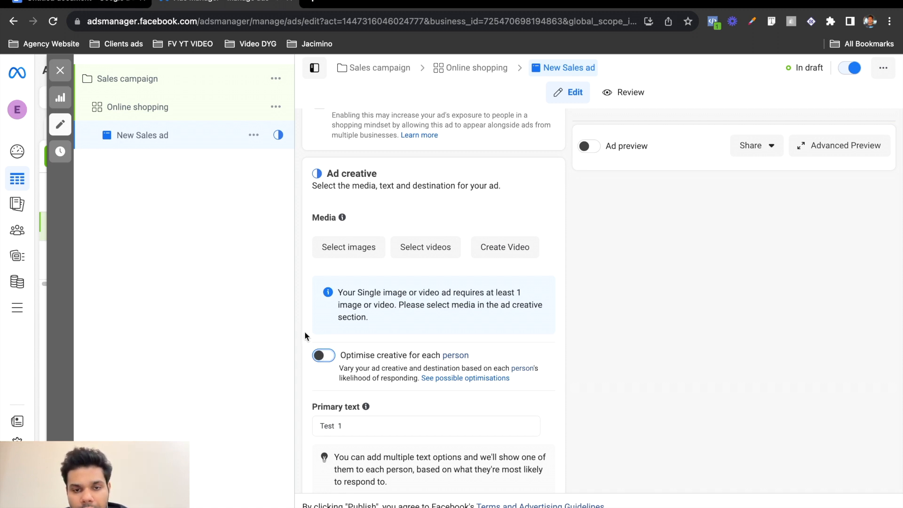
scroll(304, 359, "down", 3)
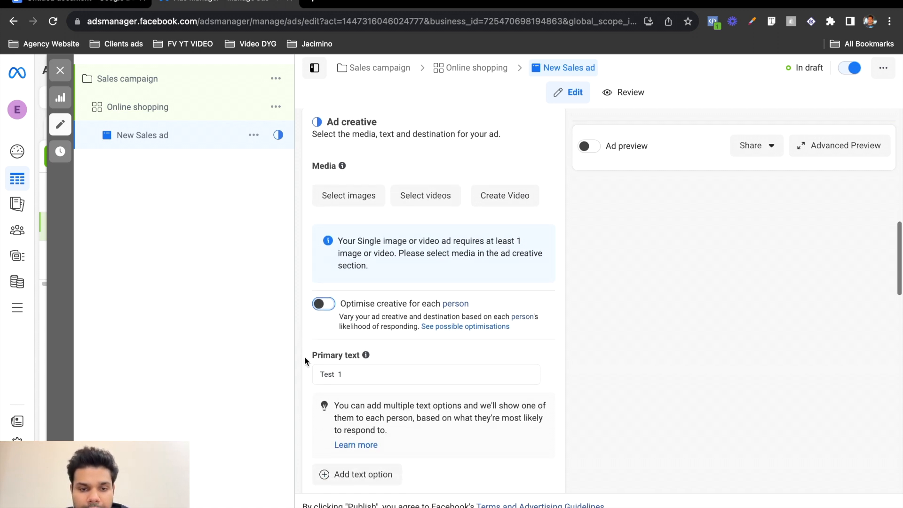
Rename the ad as "Ad 1".
scroll(330, 282, "up", 10)
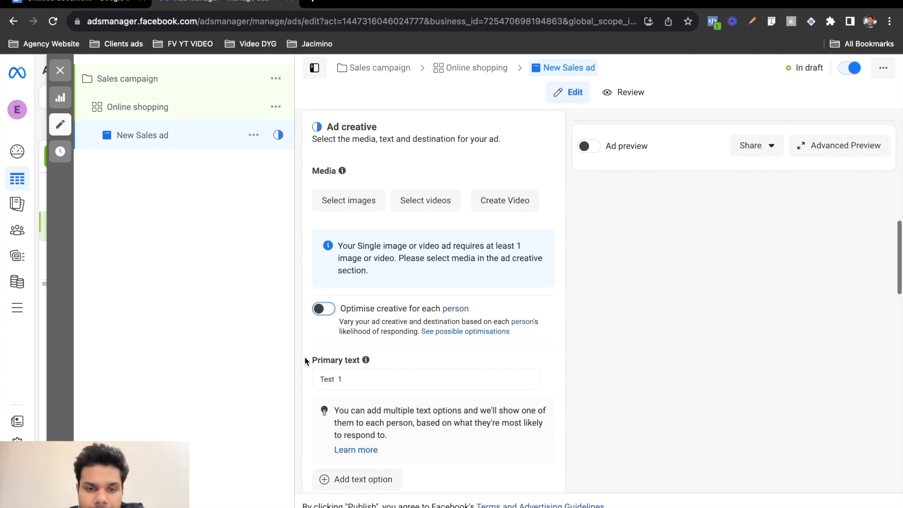
triple_click(375, 156)
type("Ad 1")
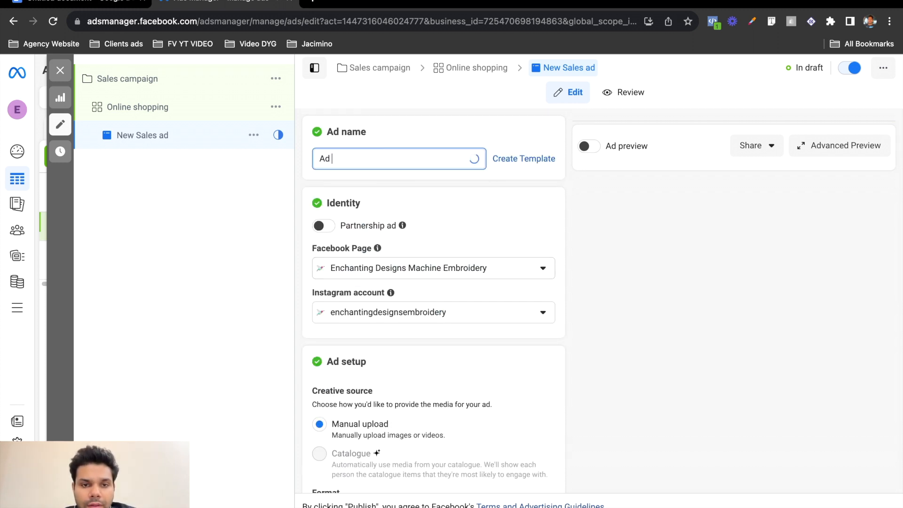
left_click(432, 130)
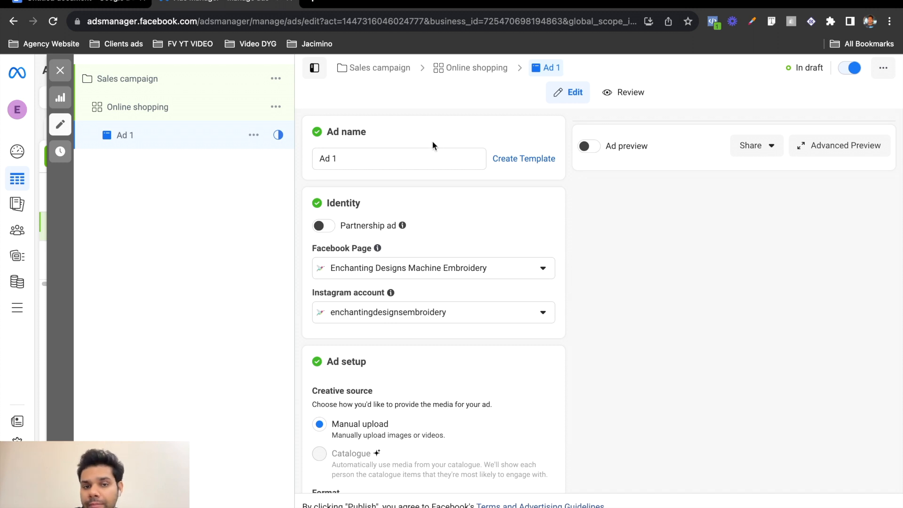
Review the ad's creative source, format, multi-advertiser, media and text settings.
scroll(427, 177, "down", 6)
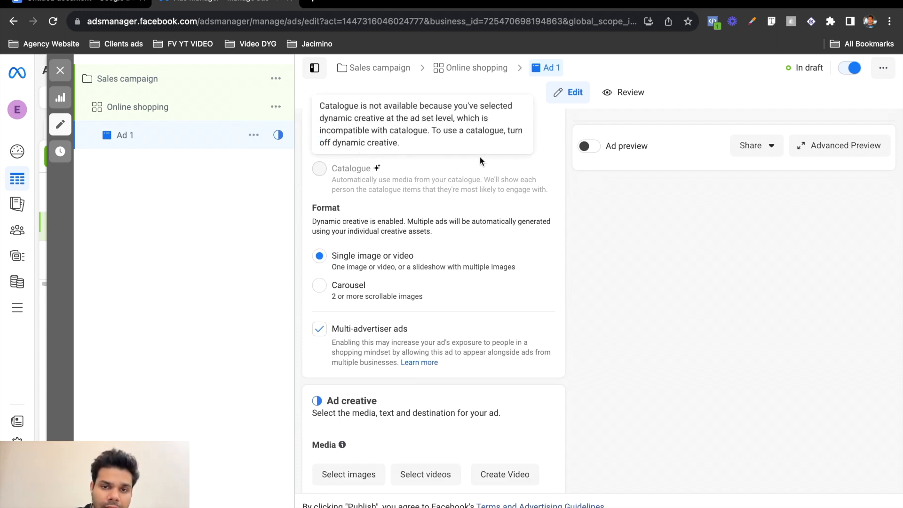
scroll(573, 147, "up", 1)
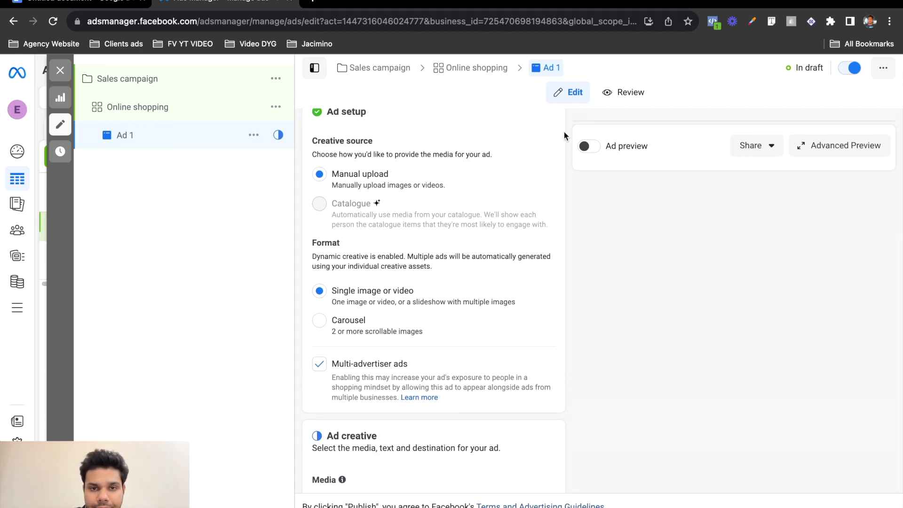
scroll(564, 134, "up", 5)
scroll(563, 134, "down", 10)
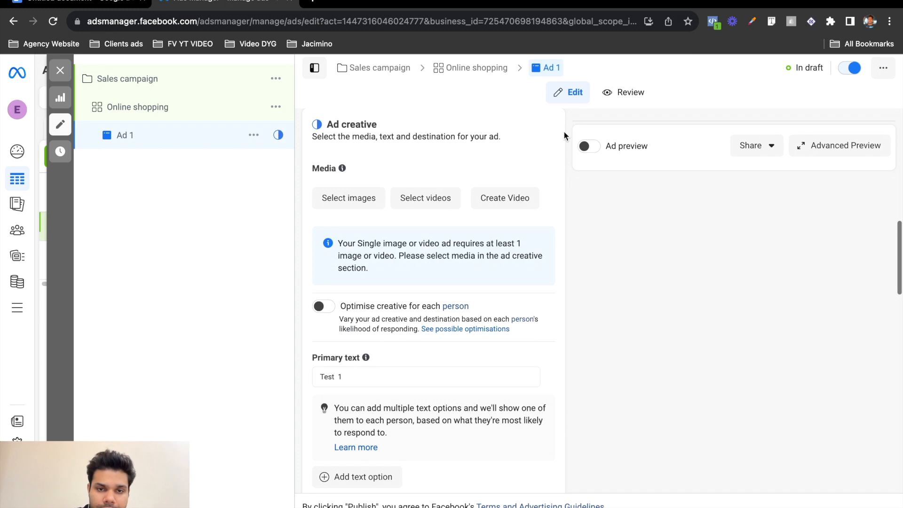
scroll(564, 132, "down", 3)
scroll(563, 292, "down", 2)
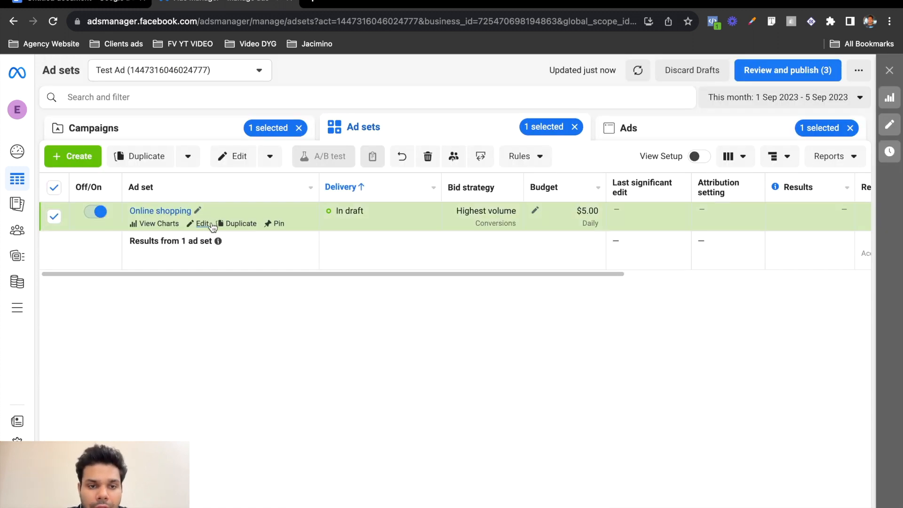
Duplicate the Online shopping ad set within its original campaign and replace the copy's Online shopping (retail) targeting with the Engaged shoppers behaviour.
left_click(225, 225)
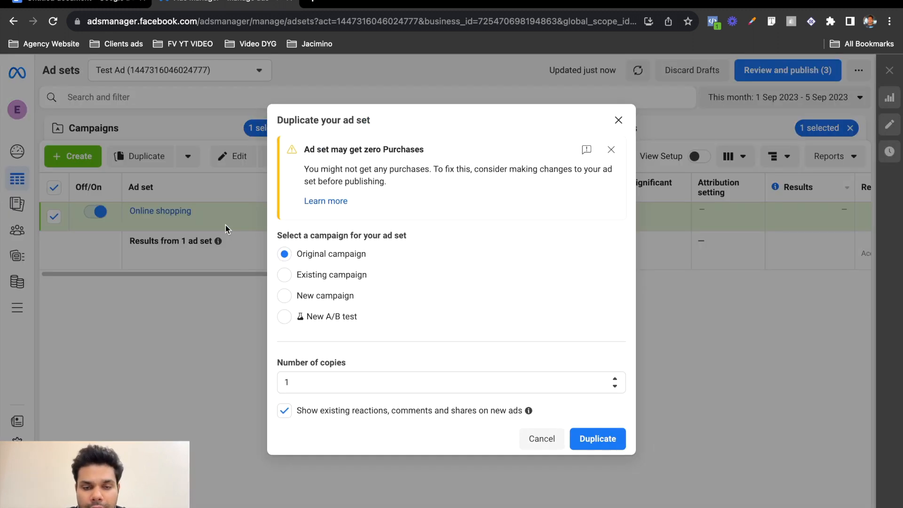
left_click(597, 439)
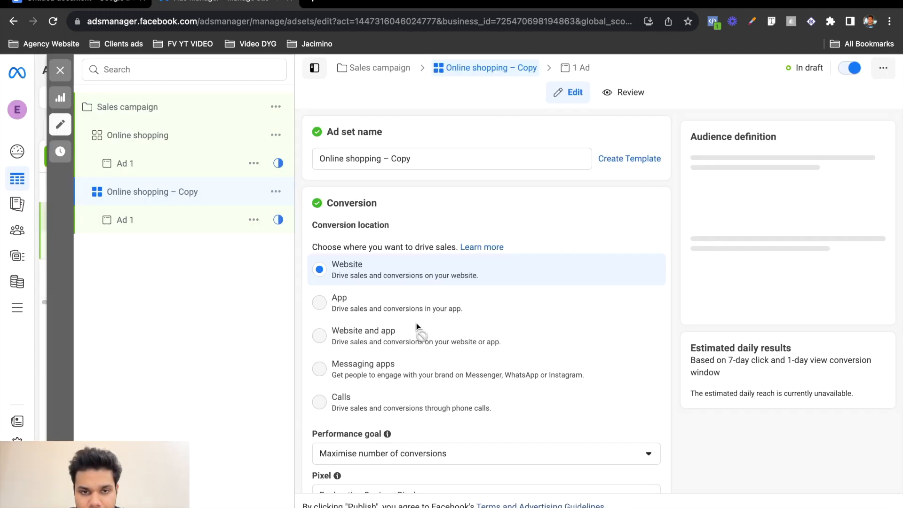
scroll(439, 212, "down", 10)
scroll(439, 210, "down", 10)
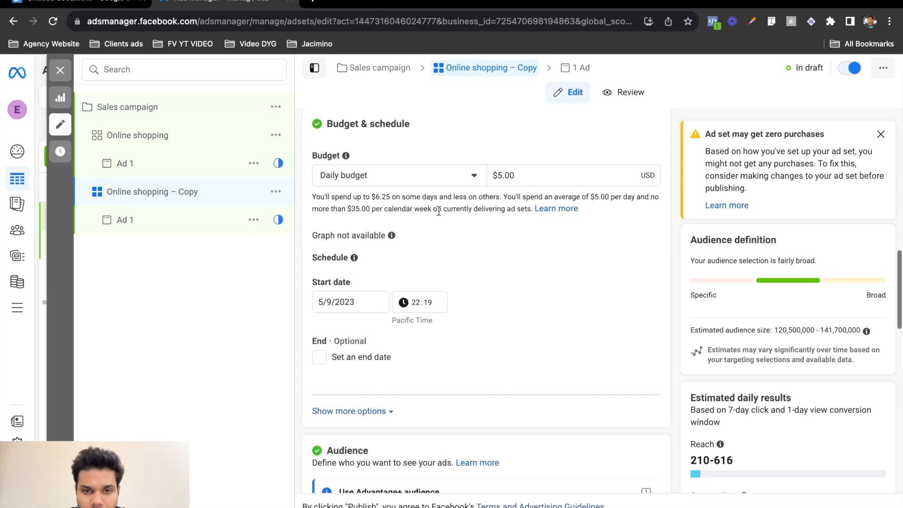
scroll(439, 208, "up", 1)
left_click(585, 196)
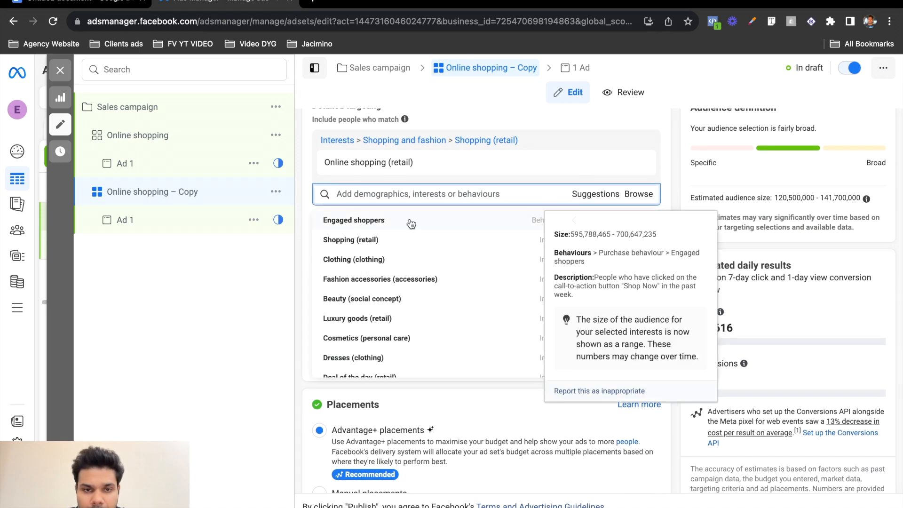
left_click(409, 221)
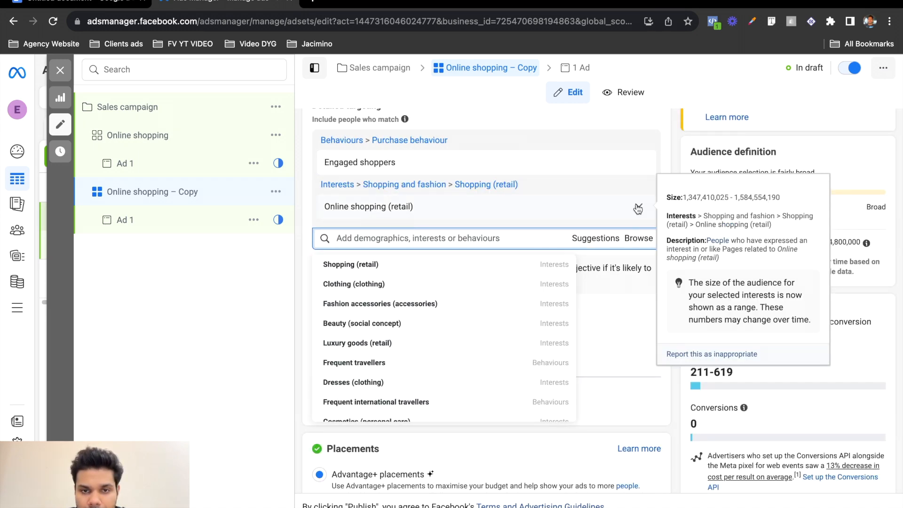
left_click(638, 207)
Rename the duplicated ad set as "Engaged shoppers".
left_click_drag(397, 162, 323, 162)
scroll(324, 162, "up", 20)
double_click(335, 160)
key("ctrl+a")
key("ctrl+v")
left_click(440, 137)
left_click(60, 70)
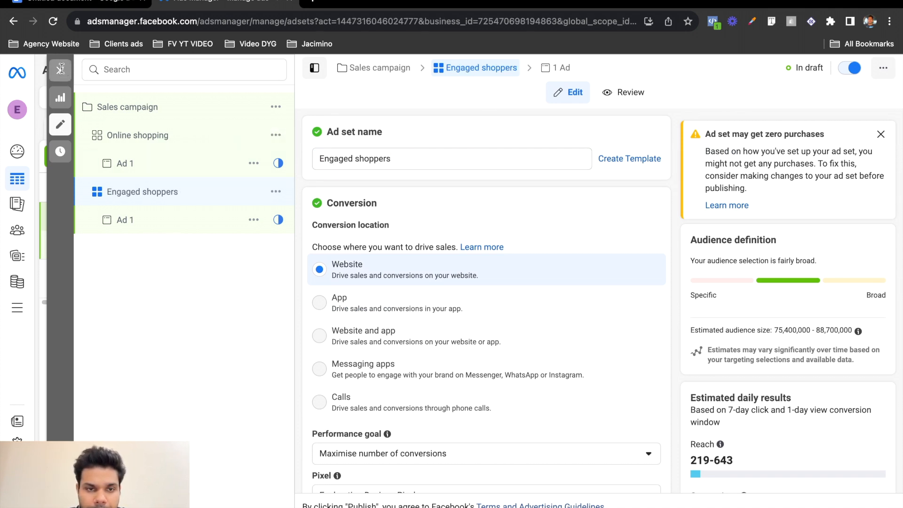
Turn off Dynamic creative for the Engaged shoppers ad set and accept deleting its extra creative assets.
left_click(202, 224)
scroll(545, 325, "down", 5)
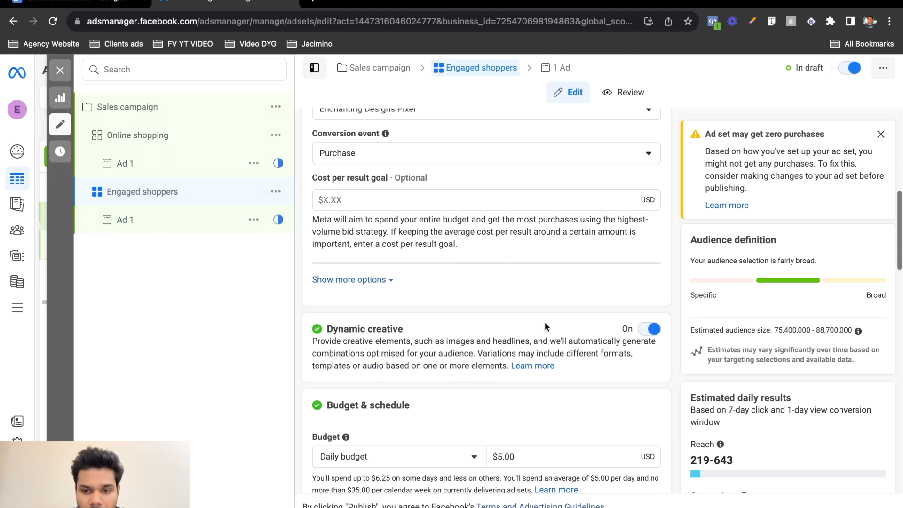
left_click(652, 332)
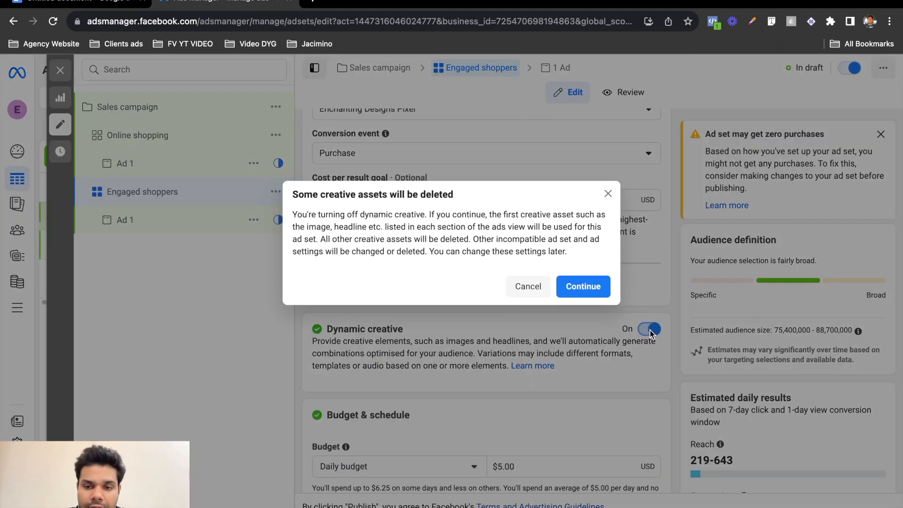
left_click(583, 285)
Duplicate Ad 1 in the Engaged shoppers ad set and rename the copy as "Ad 2".
left_click(261, 224)
left_click(276, 220)
left_click(310, 264)
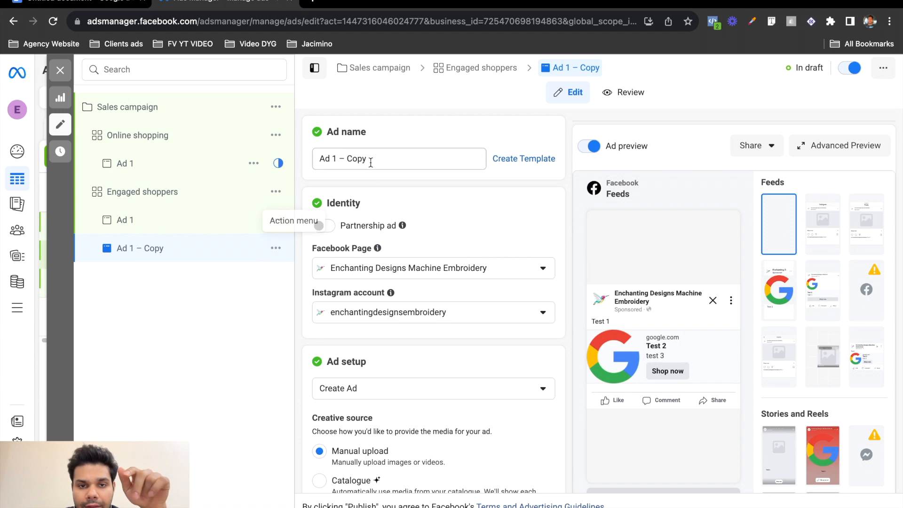
left_click(393, 158)
left_click_drag(394, 158, 333, 159)
type("2")
left_click(396, 141)
Duplicate Ad 2 in the Engaged shoppers ad set and rename the copy as "Ad 3".
left_click(276, 248)
left_click(288, 289)
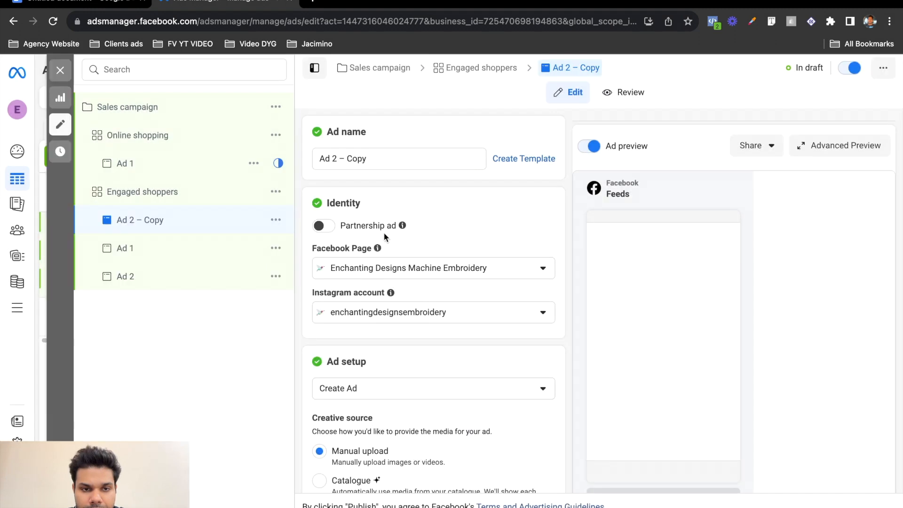
left_click_drag(333, 158, 425, 157)
type("3")
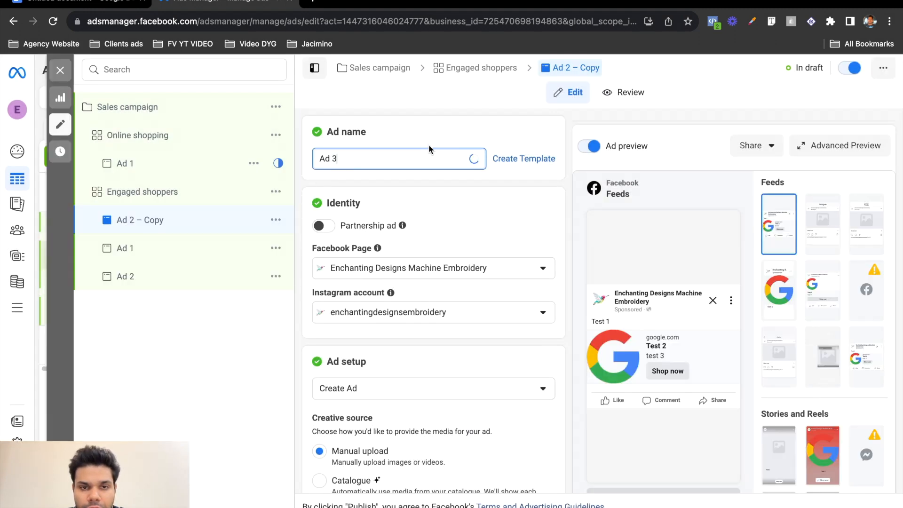
left_click(425, 141)
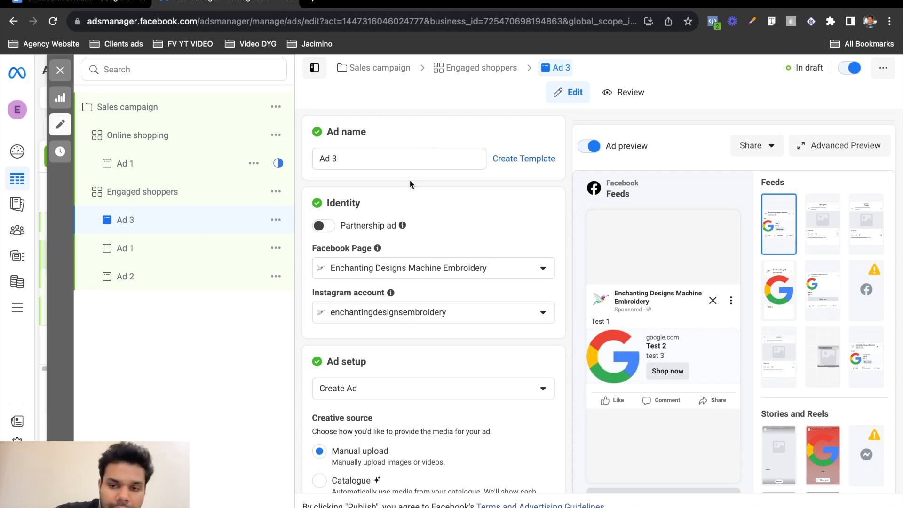
scroll(410, 184, "down", 1)
scroll(410, 184, "down", 4)
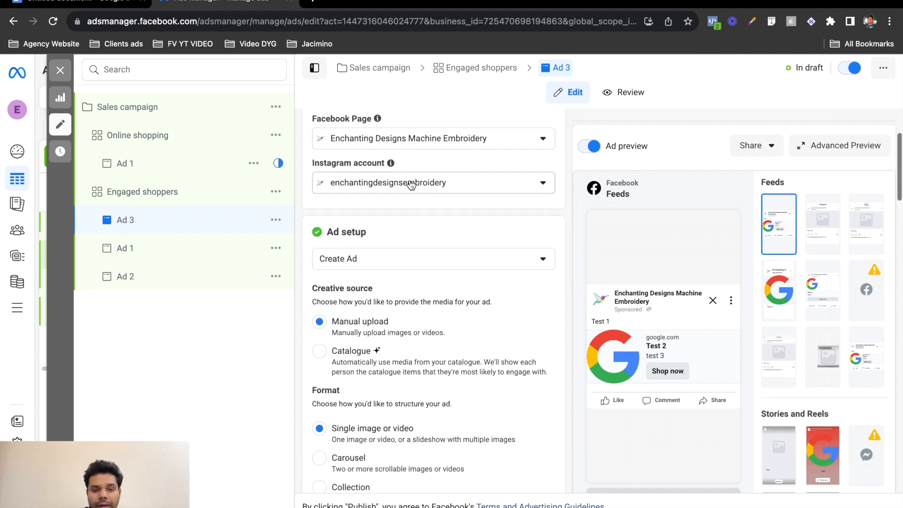
scroll(410, 185, "down", 1)
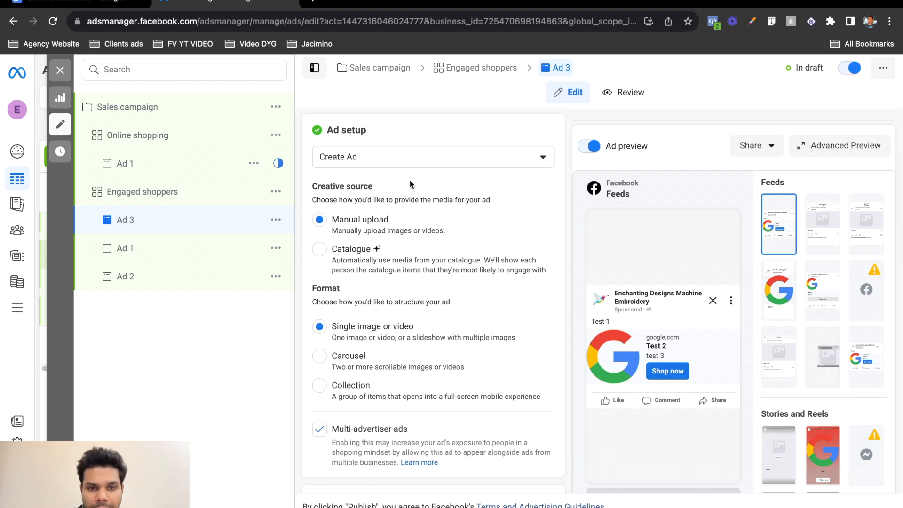
Rename the Online shopping ad set as "Online shopping | Dynamic Creative" and save it to draft.
left_click(60, 70)
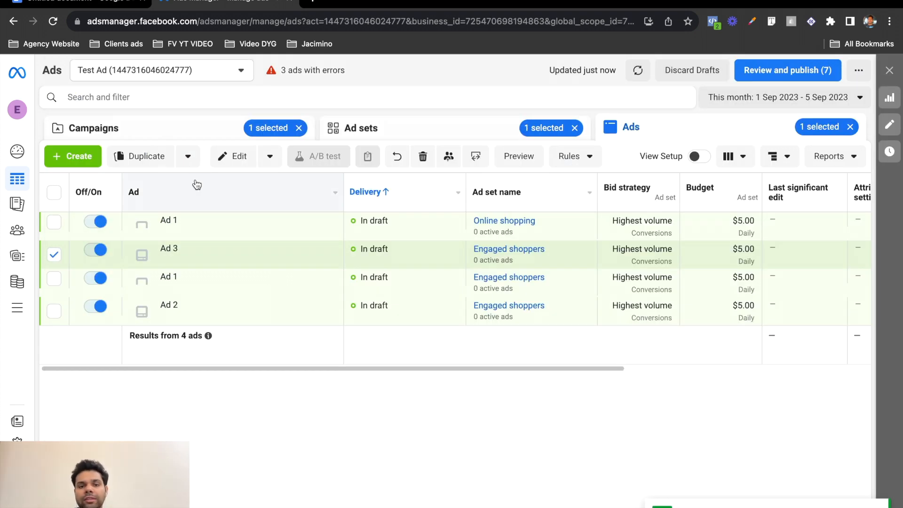
left_click(354, 123)
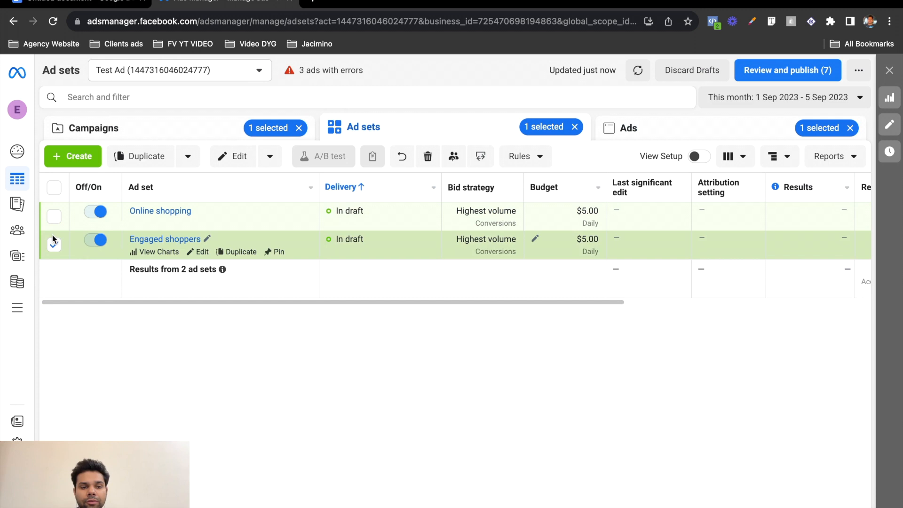
left_click(53, 240)
left_click(198, 210)
type("| Dynamic Creative")
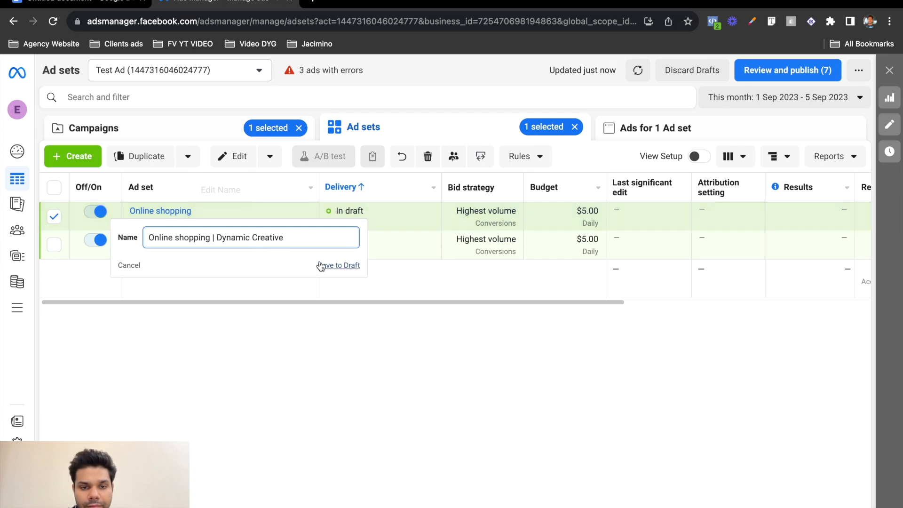
left_click(322, 266)
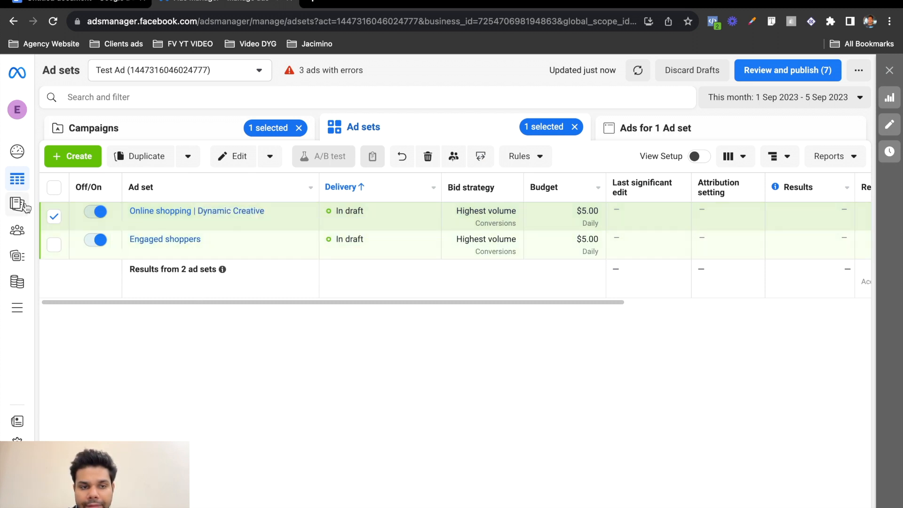
left_click(54, 217)
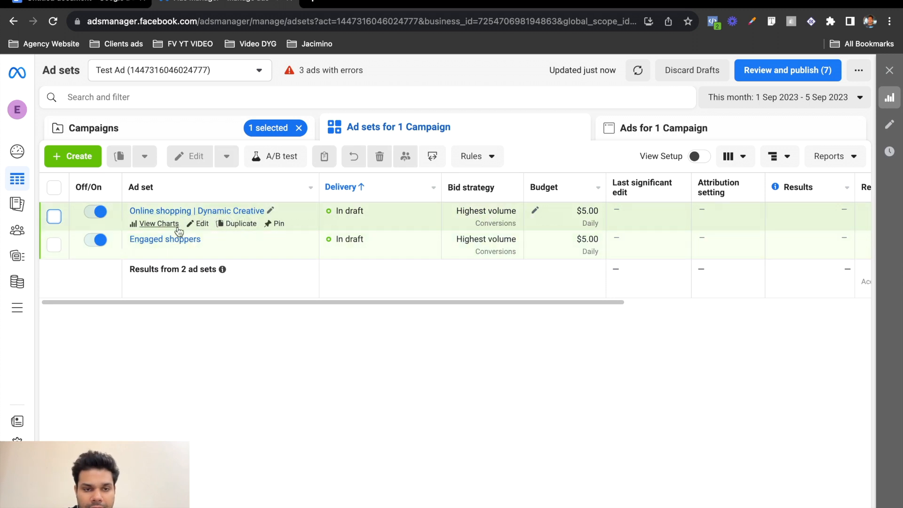
Duplicate the Engaged shoppers ad set within its original campaign and remove Engaged shoppers from the copy's detailed targeting.
left_click(237, 252)
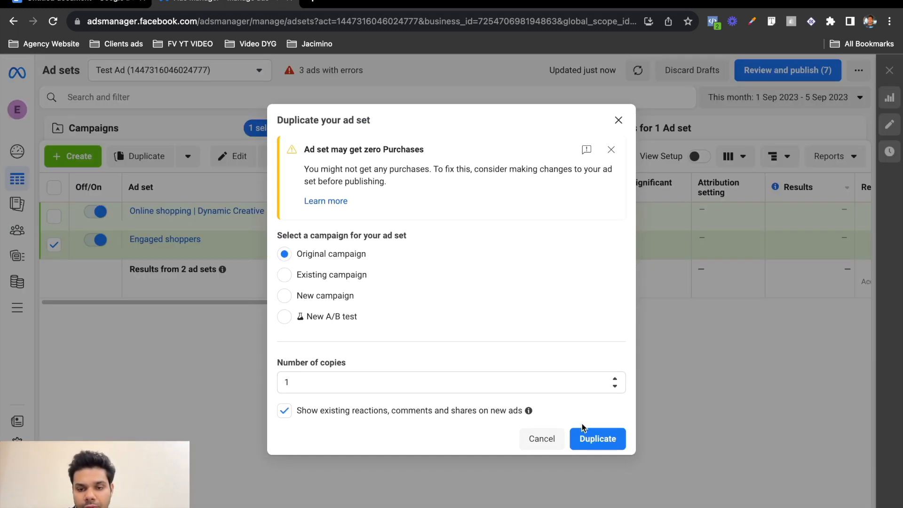
left_click(596, 438)
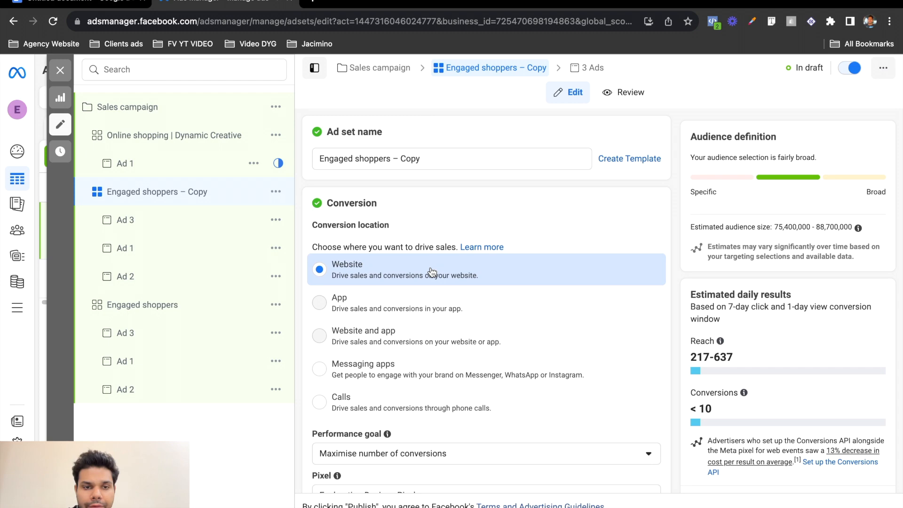
scroll(466, 390, "down", 5)
scroll(464, 397, "down", 5)
scroll(465, 396, "down", 10)
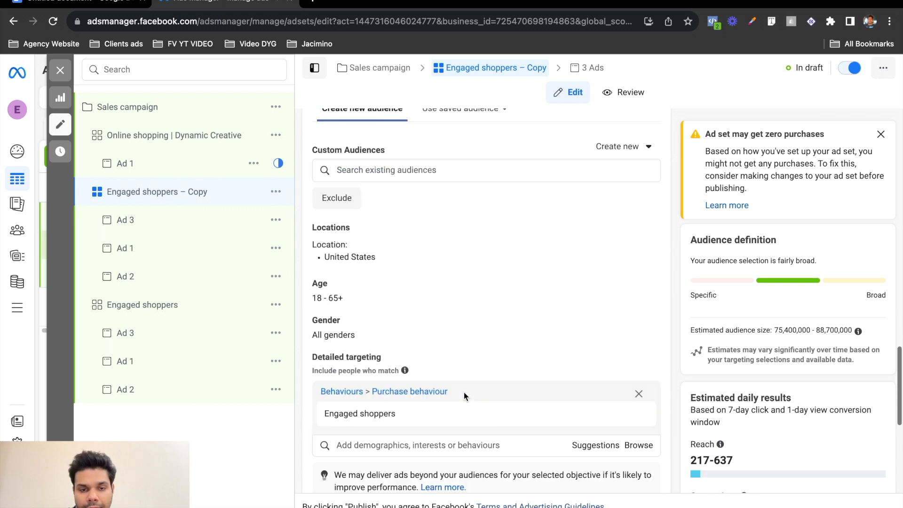
scroll(464, 397, "down", 1)
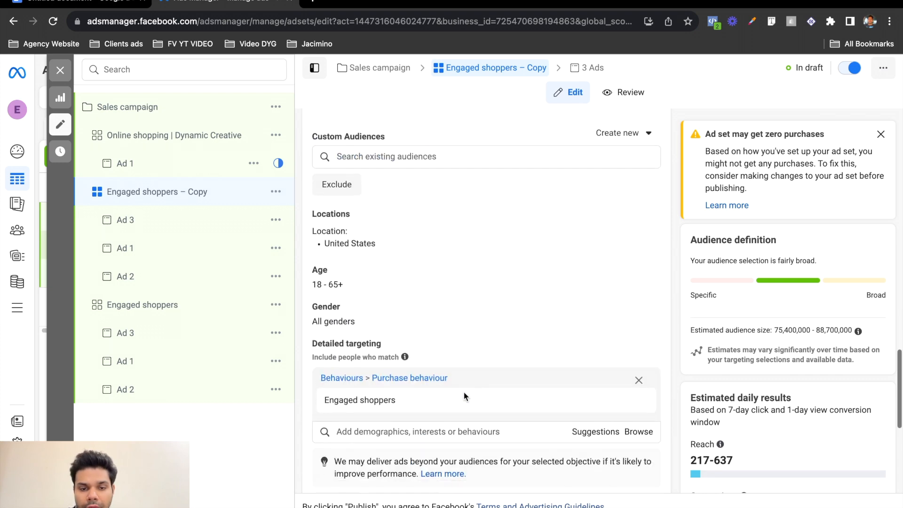
left_click(638, 382)
Rename the ad set copy without detailed targeting as "Open" and return to the ad set list with it deselected.
left_click(355, 160)
key("super+a")
type("Open")
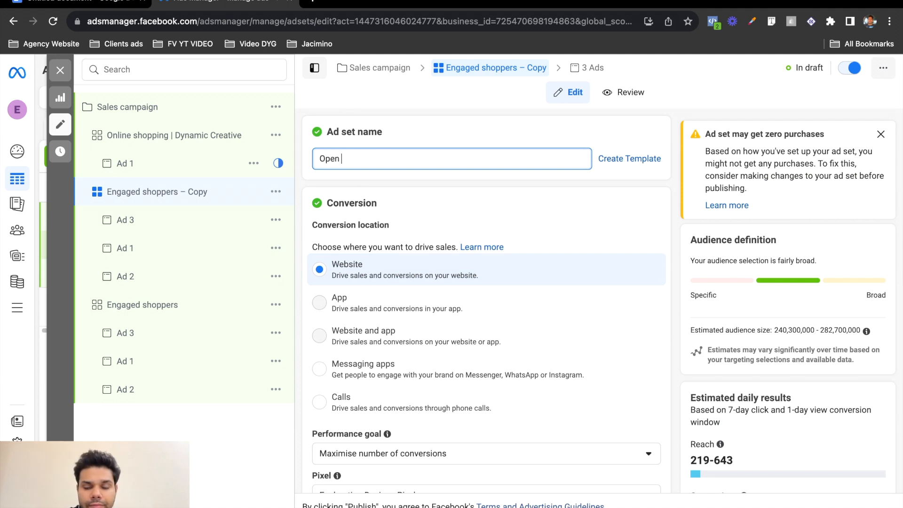
left_click(408, 134)
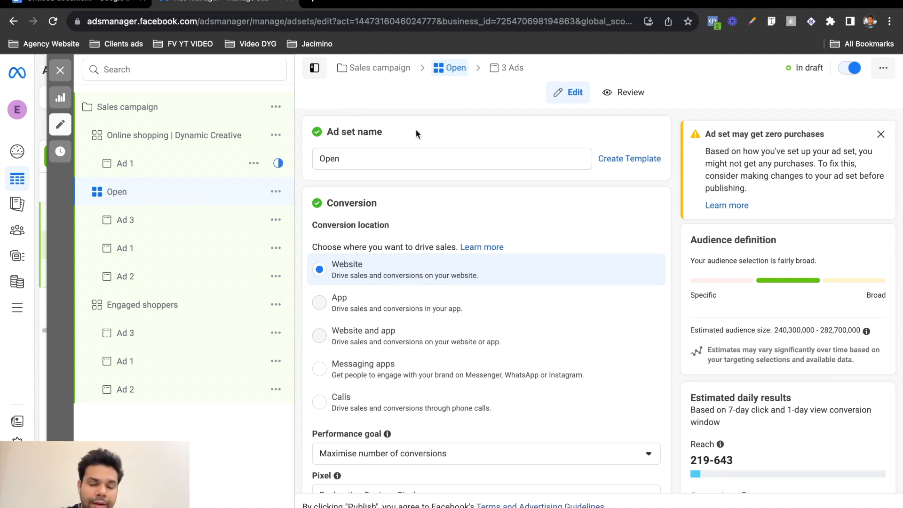
left_click(61, 71)
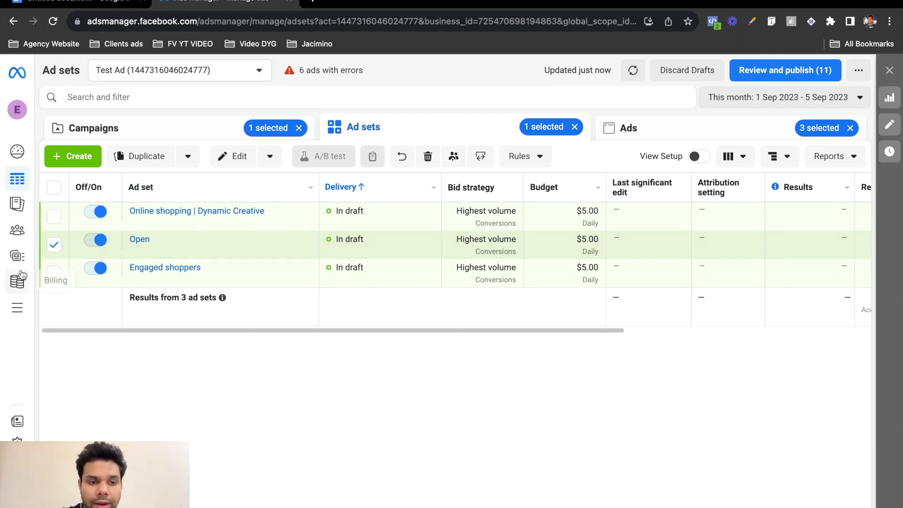
left_click(54, 244)
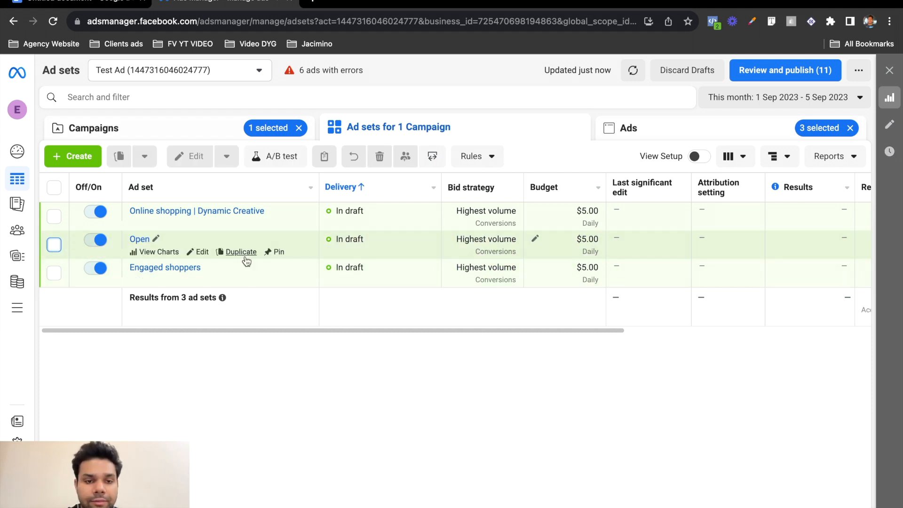
Duplicate the Engaged shoppers ad set within its original campaign and rename the copy as "Audience 4".
left_click(236, 279)
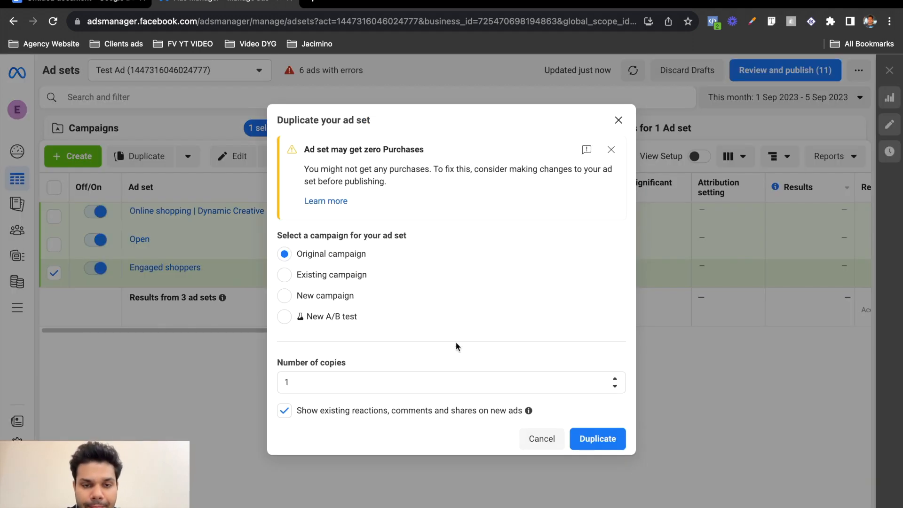
left_click(597, 438)
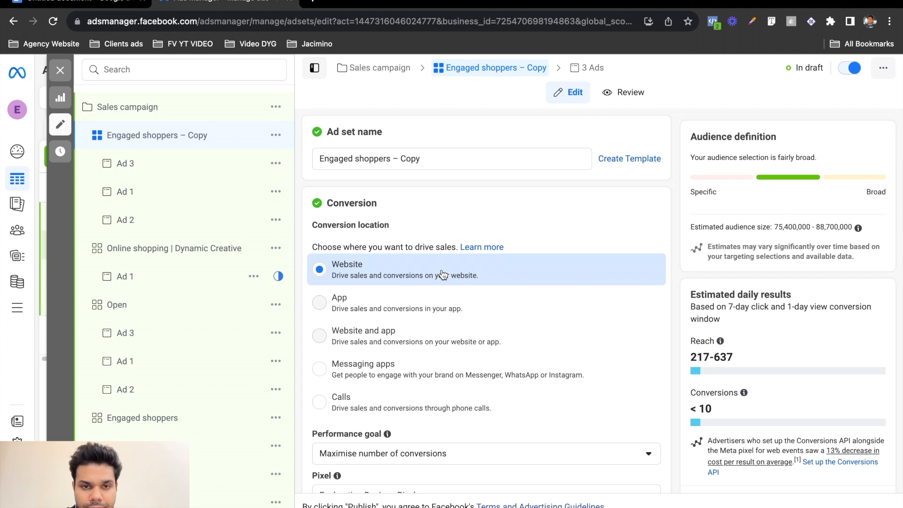
triple_click(436, 166)
type("Audience")
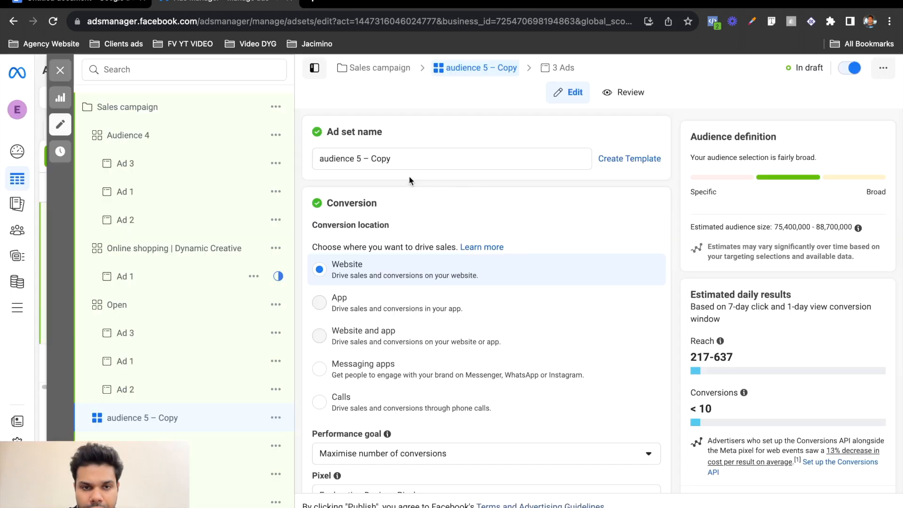
Rename the ad set copied from audience 5 as "audience 6" and return to the campaign list.
left_click_drag(357, 158, 416, 156)
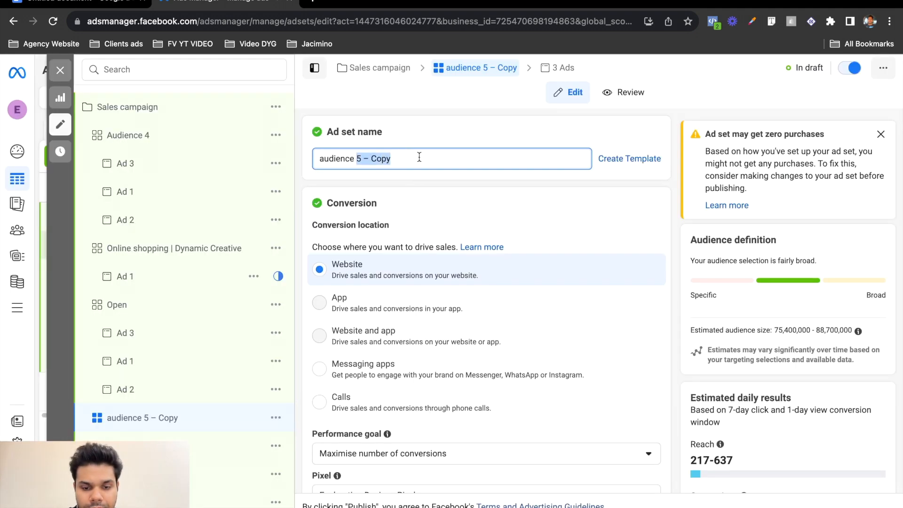
type("6")
left_click(464, 135)
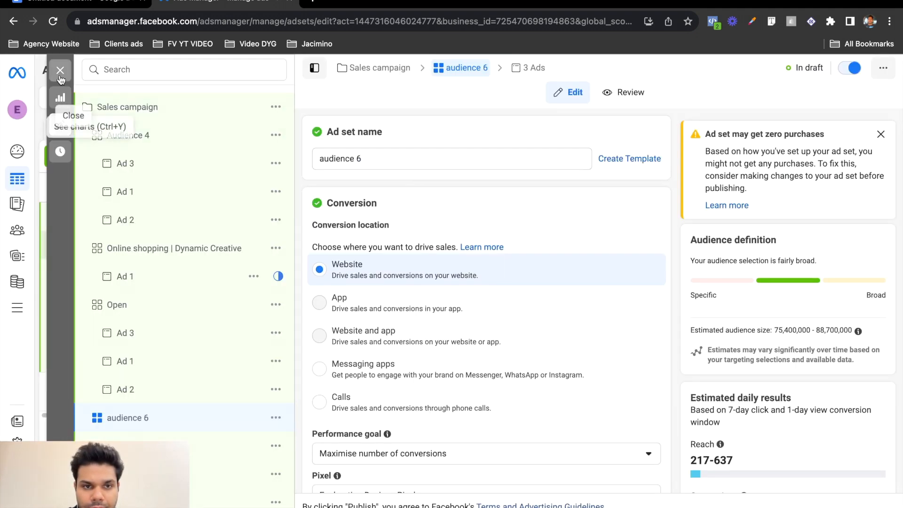
left_click(60, 70)
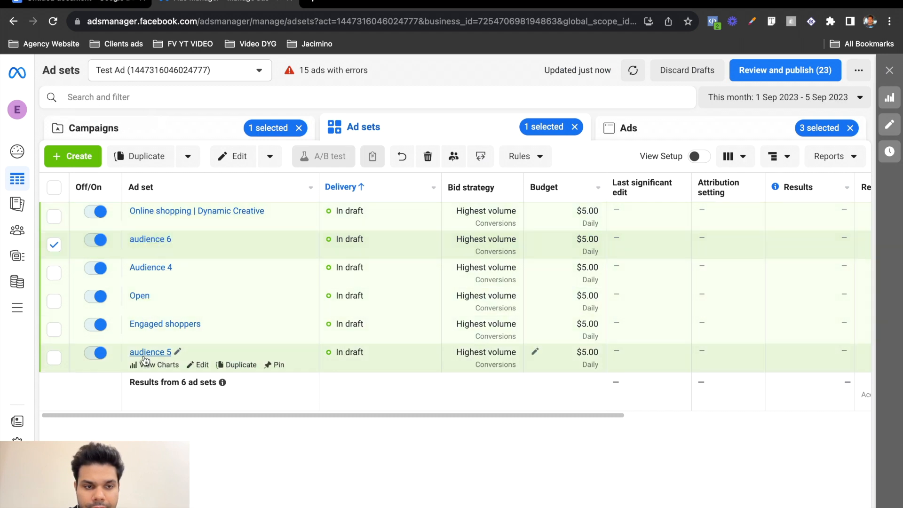
left_click(54, 245)
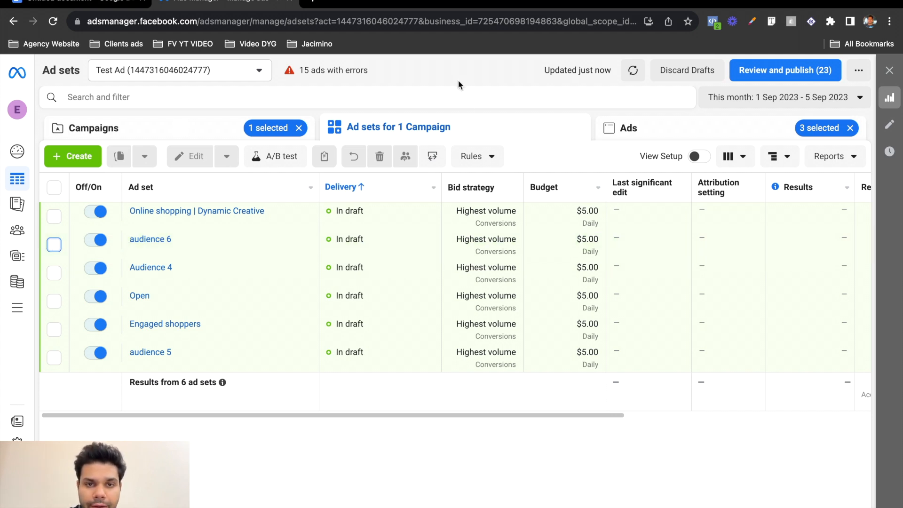
left_click(177, 137)
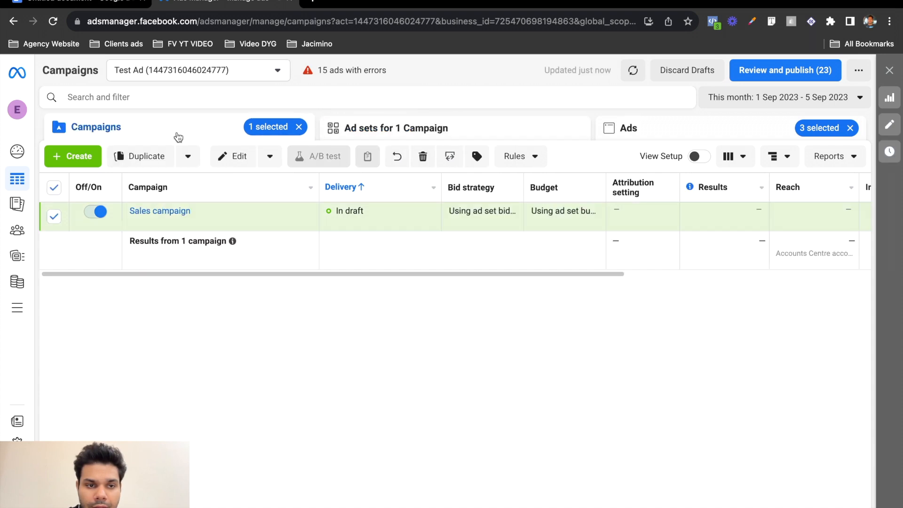
Deselect the existing Sales campaign and create a new Auction campaign with the Sales objective.
left_click(54, 217)
right_click(74, 158)
left_click(309, 367)
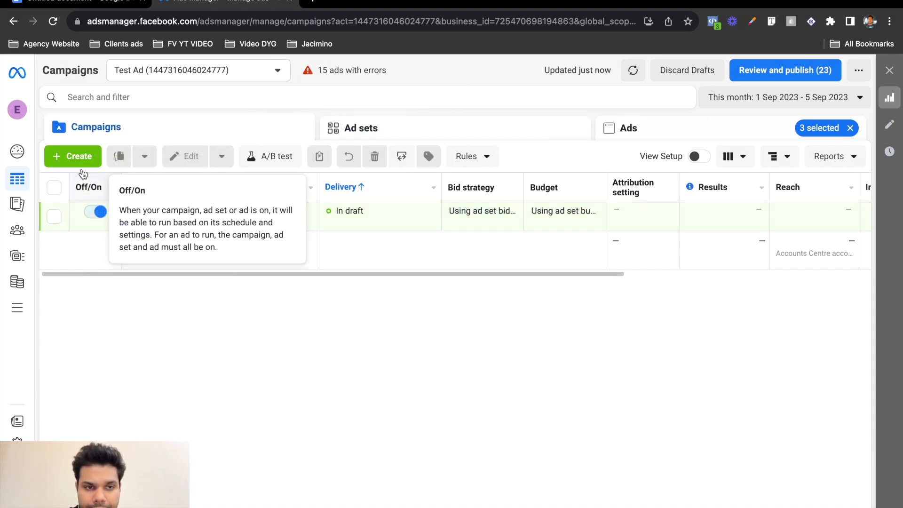
left_click(73, 156)
scroll(306, 402, "down", 3)
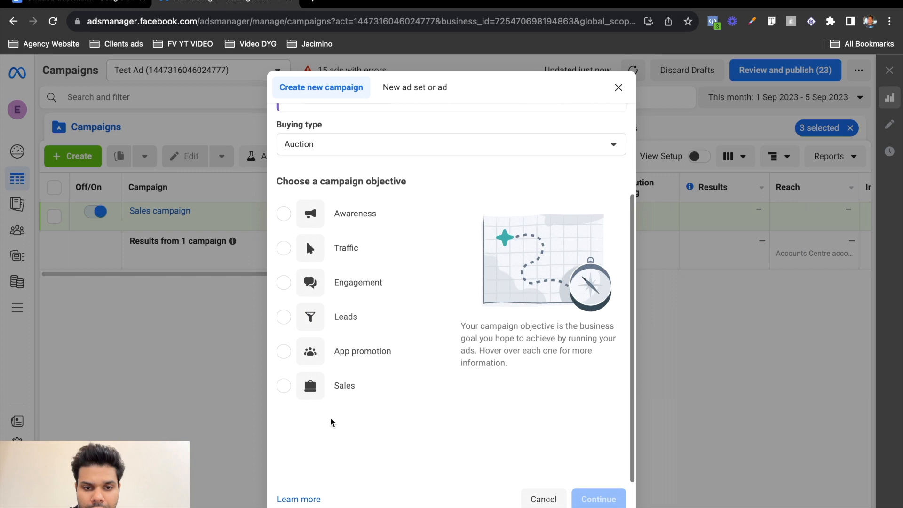
left_click(331, 390)
left_click(598, 499)
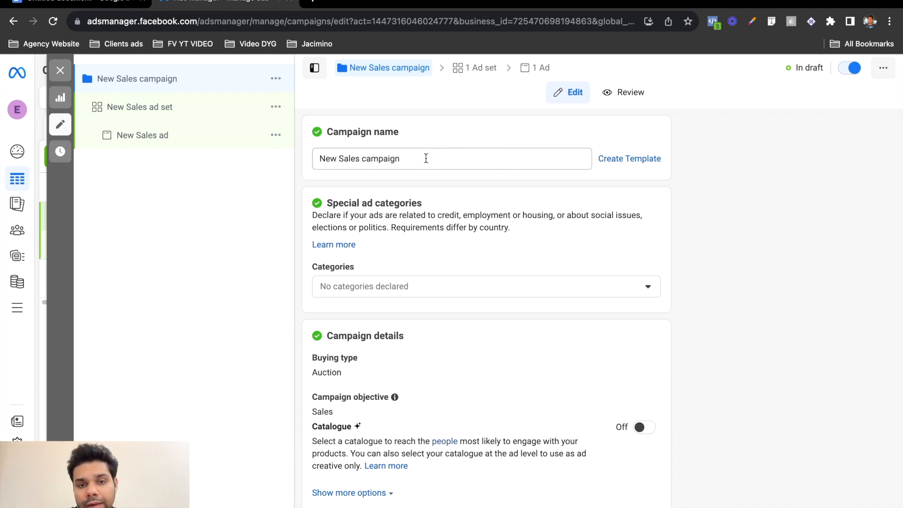
Rename the new campaign as "Re-targeting Sales campaign" and return to the campaign list with it deselected.
double_click(327, 159)
type("Re-tatg")
key("BackSpace")
key("BackSpace")
type("rgeting")
left_click(438, 120)
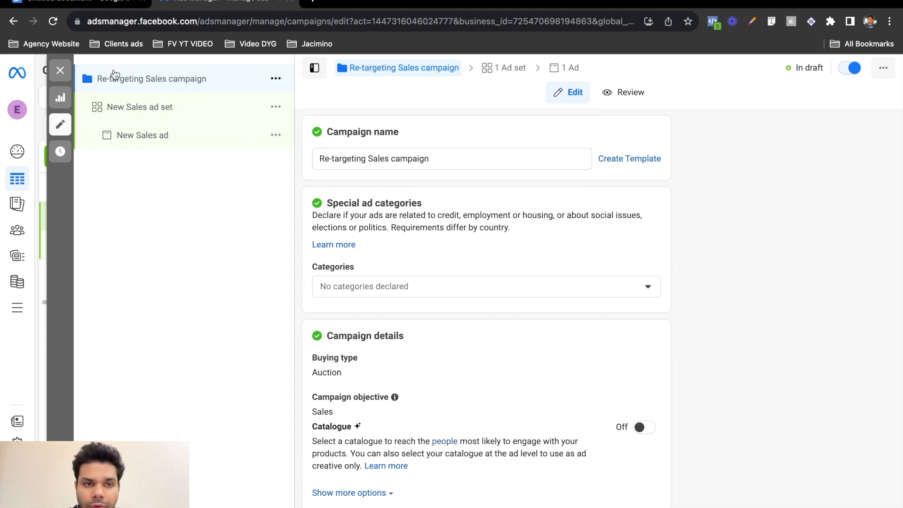
left_click(60, 70)
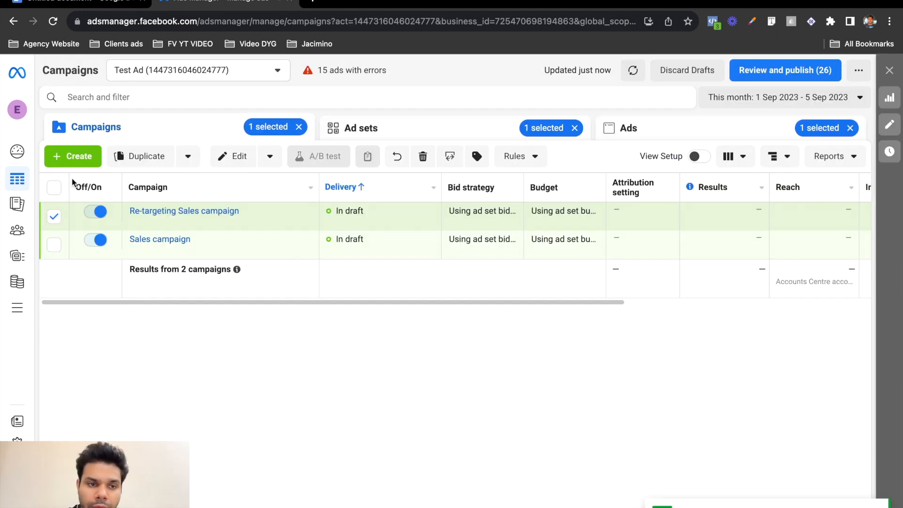
left_click(54, 216)
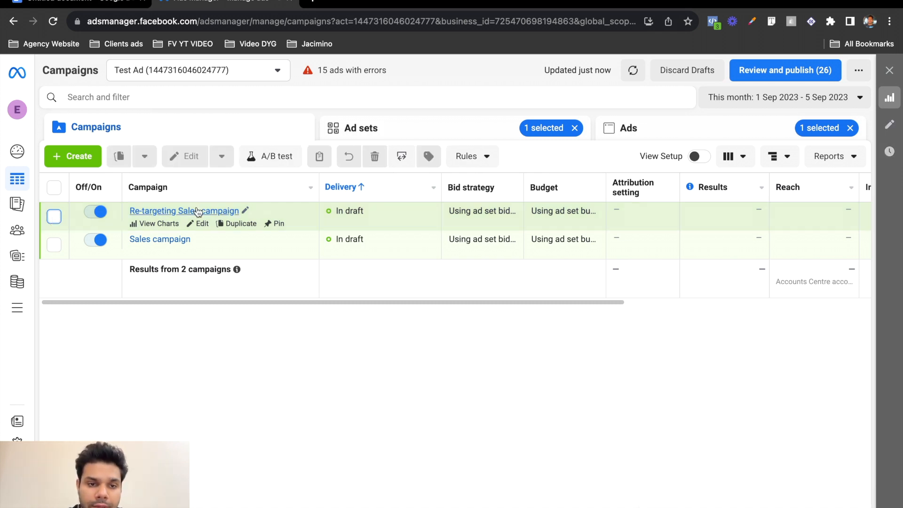
Review the dynamic creative, budget and schedule settings of the Re-targeting Sales campaign's ad set, and return to the campaign list with the campaign deselected.
left_click(198, 212)
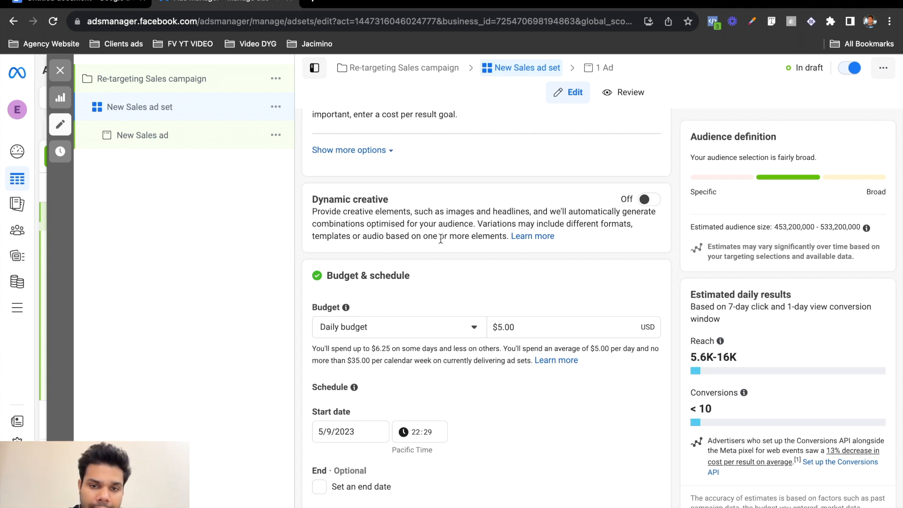
scroll(440, 238, "down", 1)
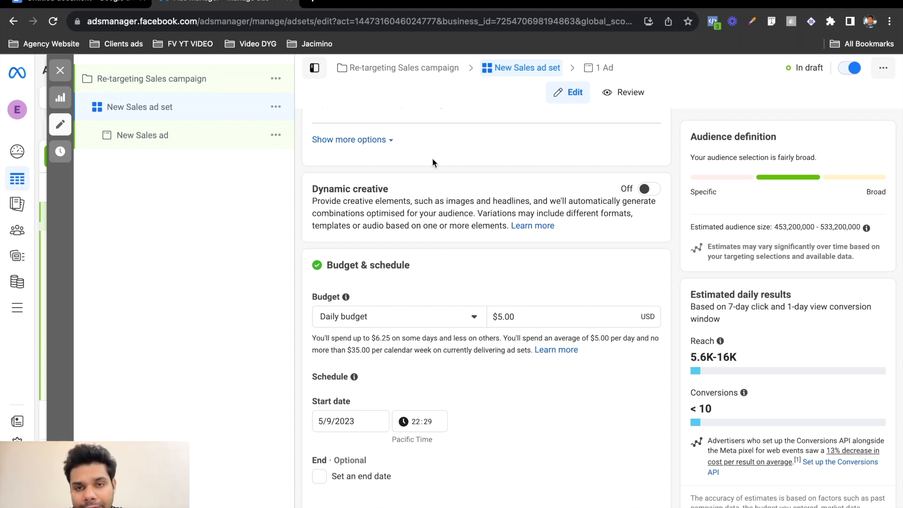
left_click(61, 70)
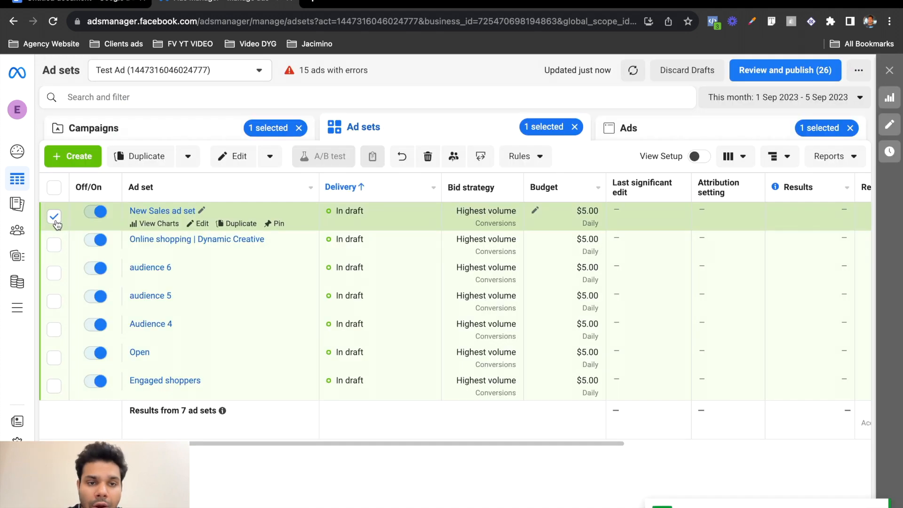
left_click(222, 127)
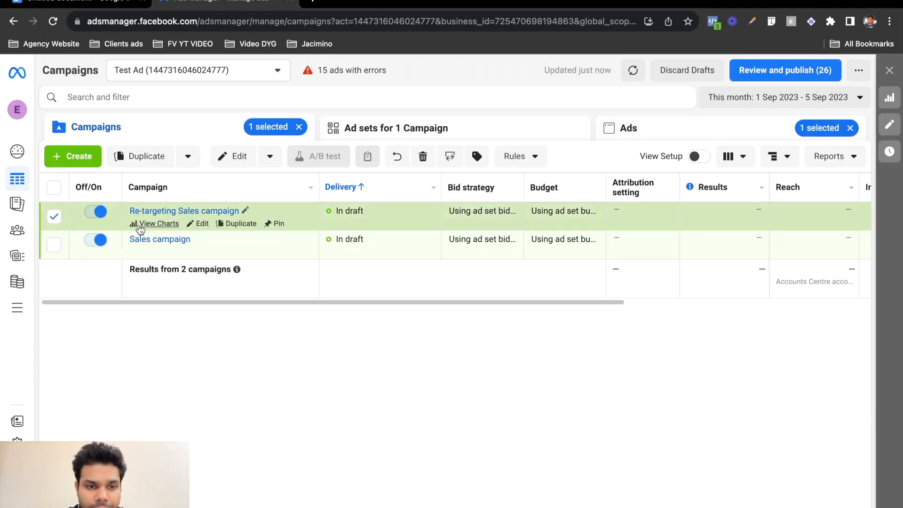
left_click(54, 218)
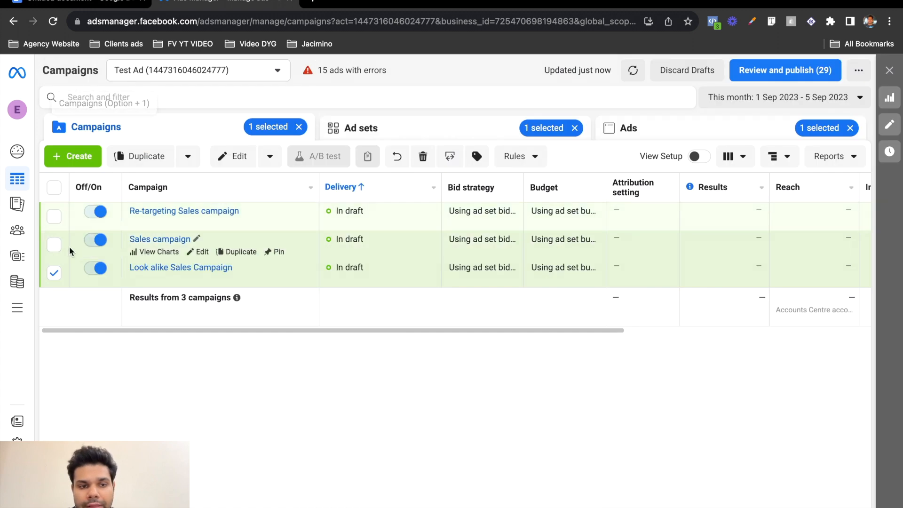
Deselect the Look alike Sales Campaign in the campaign list.
left_click(53, 273)
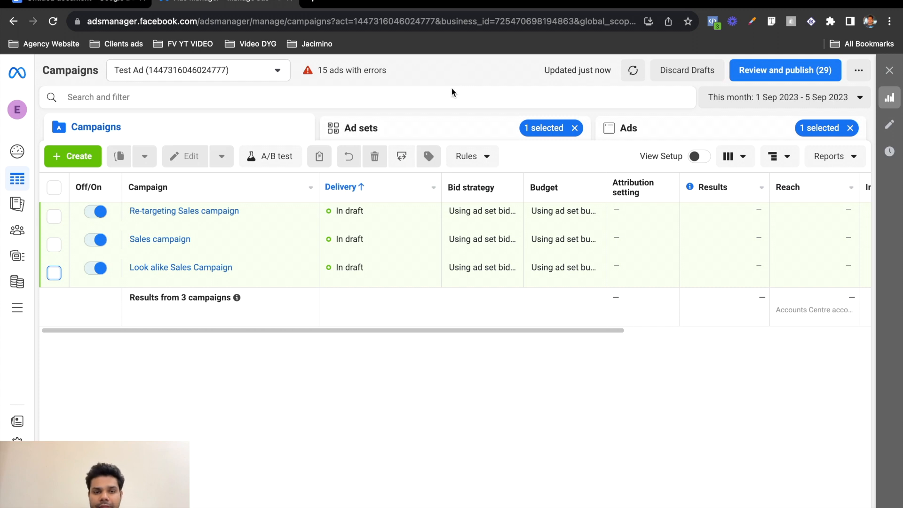
scroll(419, 254, "left", 3)
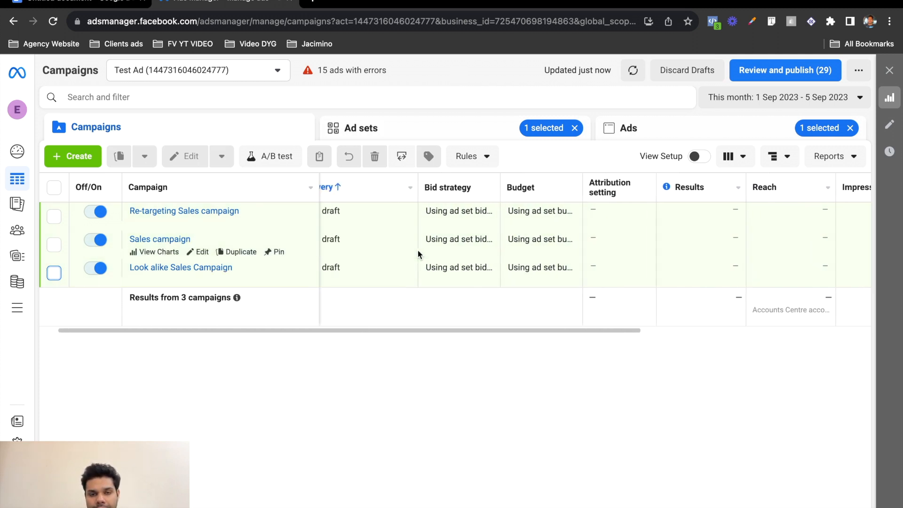